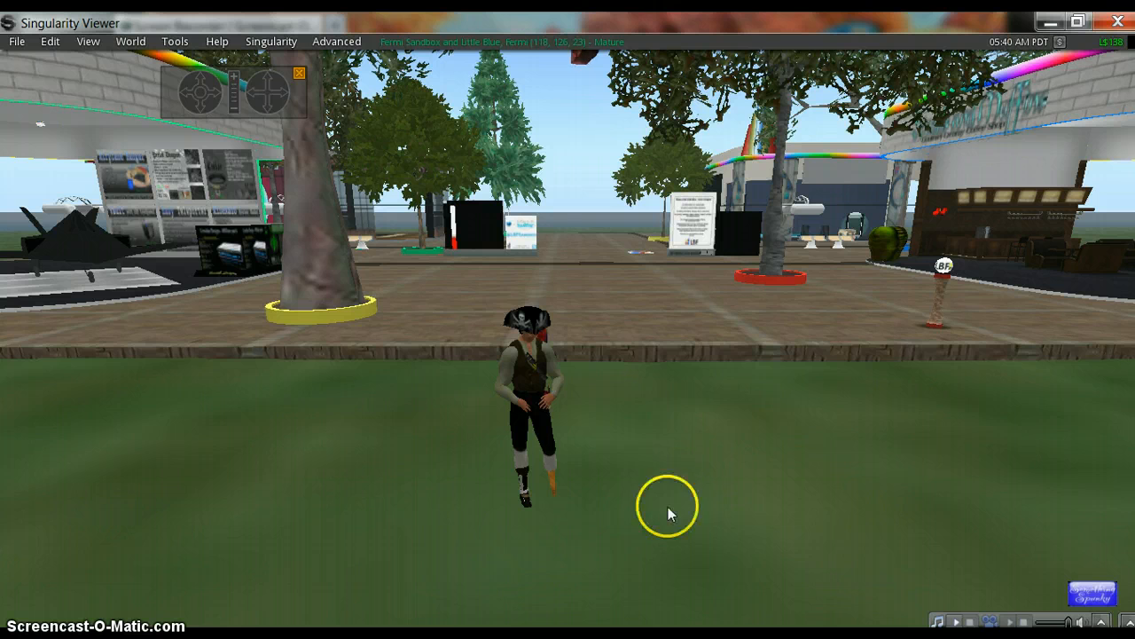
- Create a box prim on the grass beside the avatar
{"action": "right_click", "coordinate": [658, 489]}
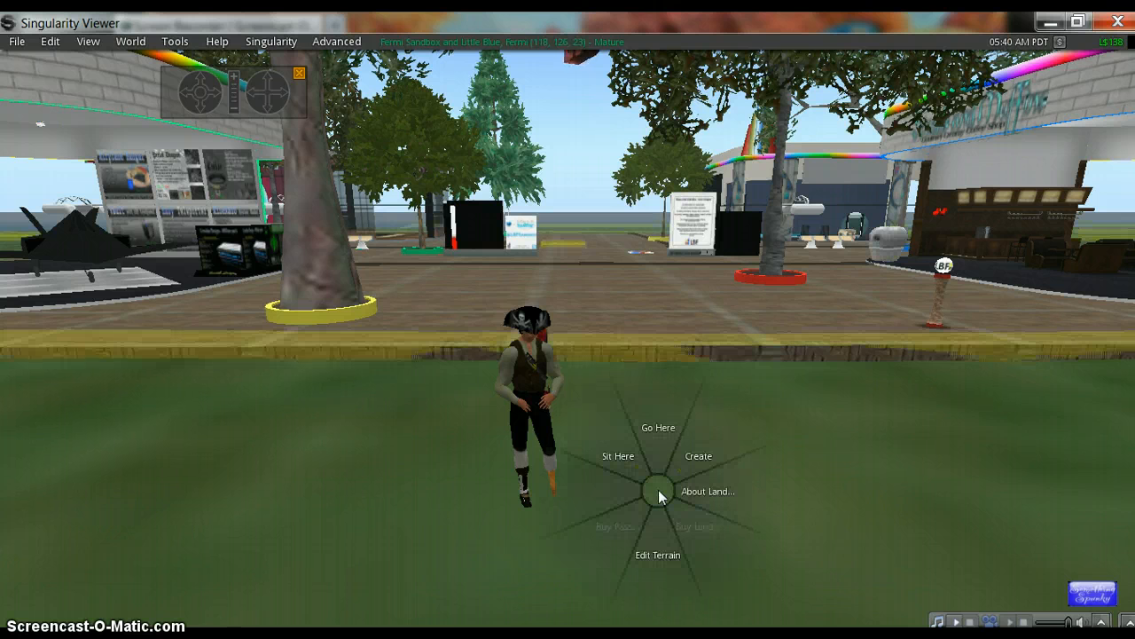
{"action": "left_click", "coordinate": [701, 453]}
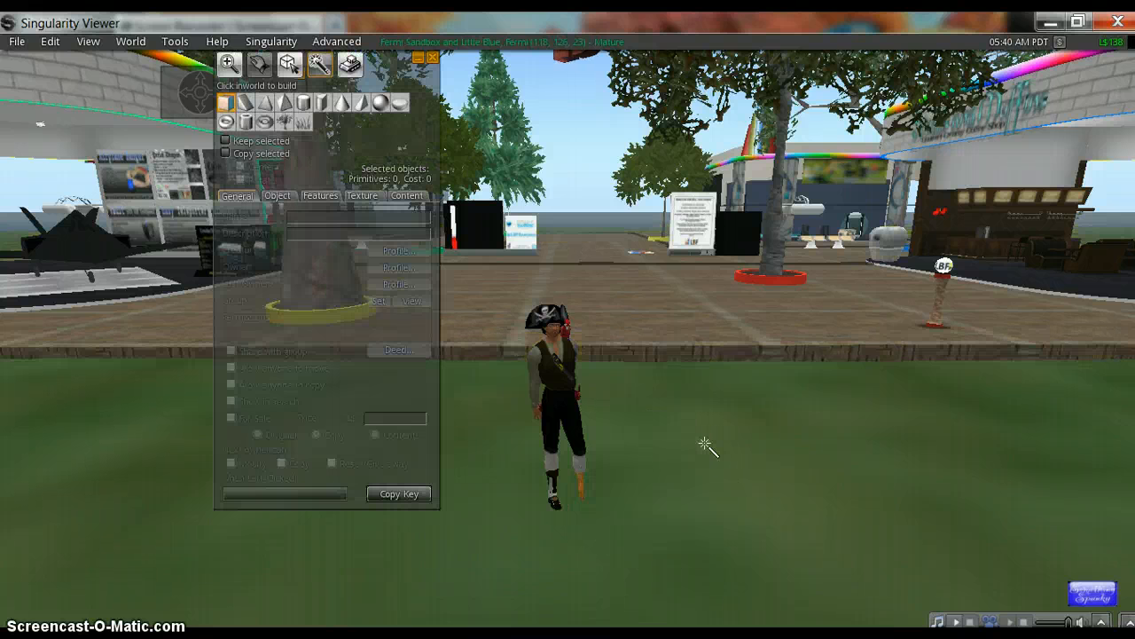
{"action": "left_click", "coordinate": [227, 103]}
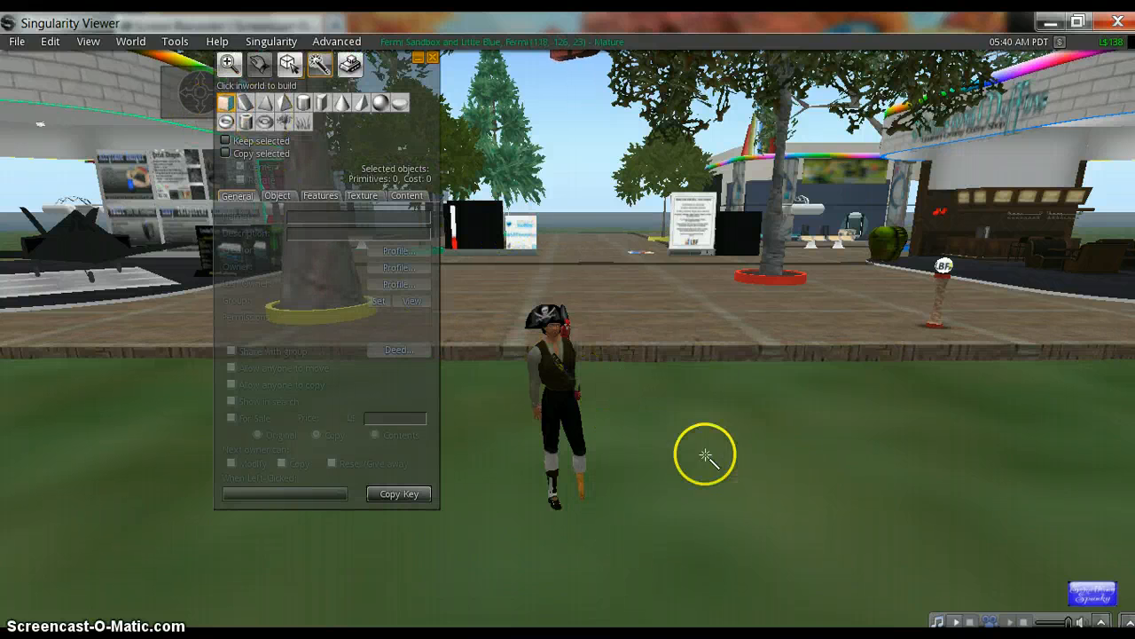
{"action": "left_click", "coordinate": [734, 494]}
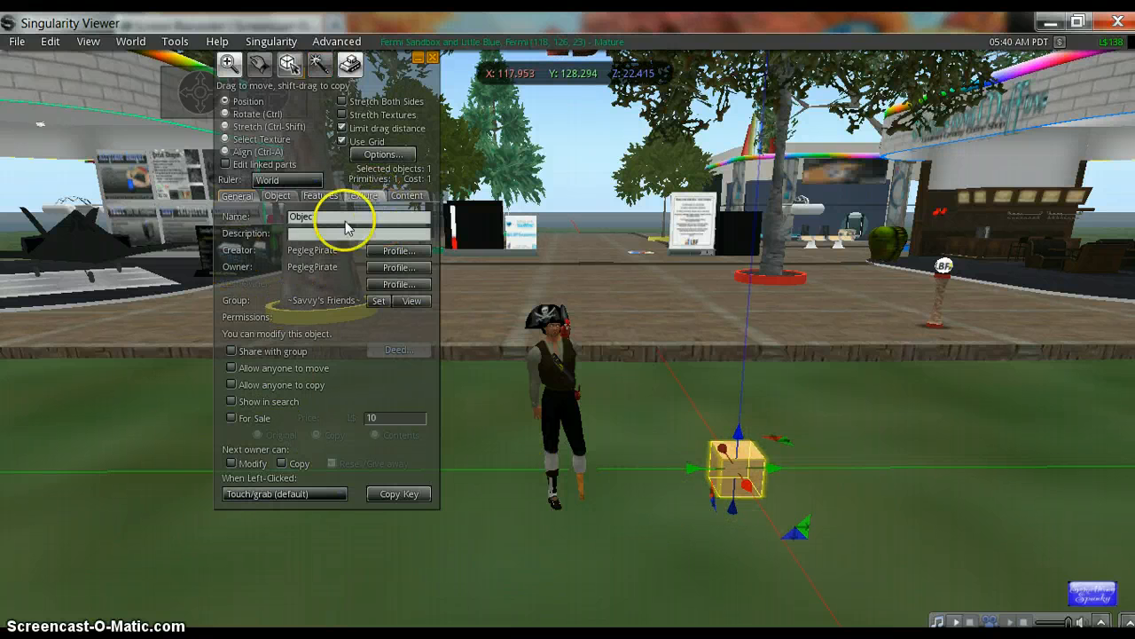
- Set the box's Z size to 3 m and raise it to a Z position of about 23.99 m
{"action": "left_click", "coordinate": [278, 197]}
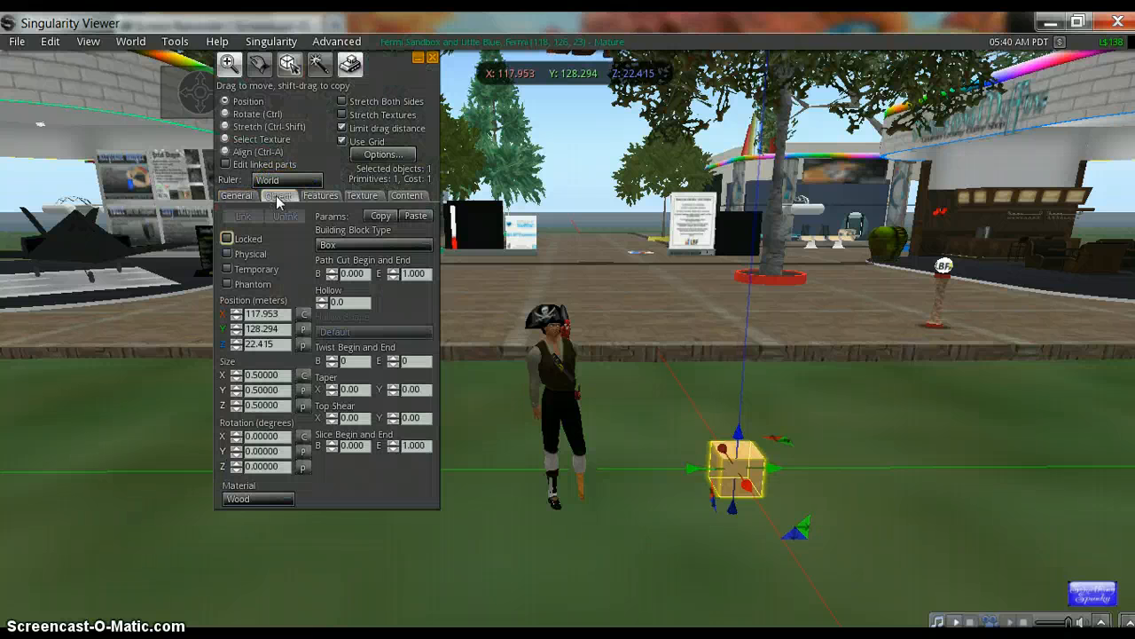
{"action": "left_click", "coordinate": [286, 405]}
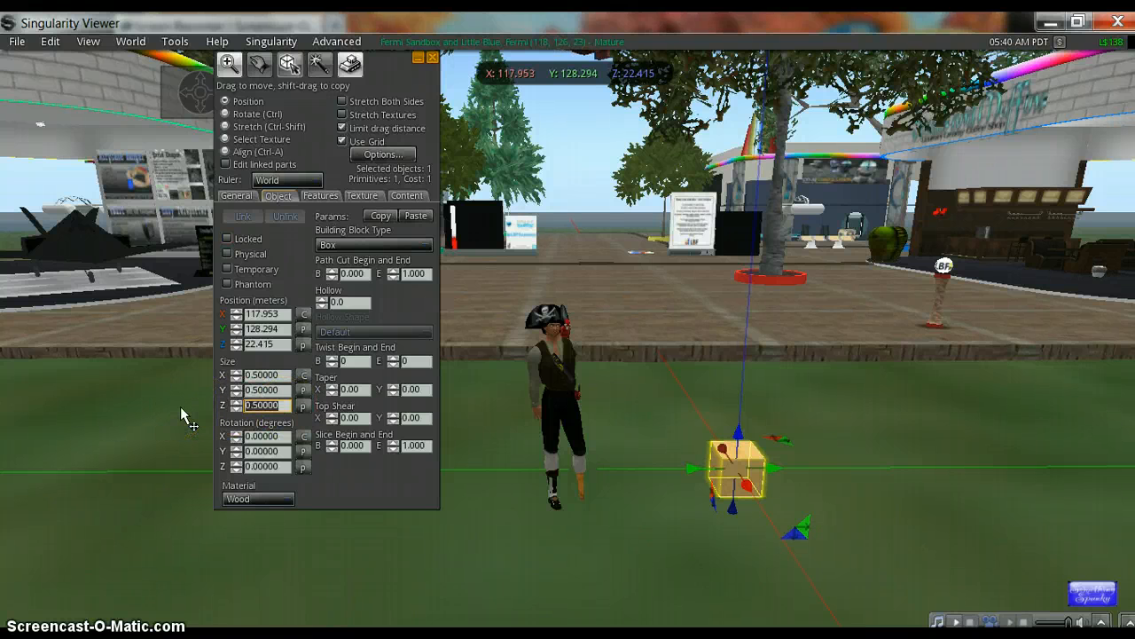
{"action": "key", "text": "BackSpace"}
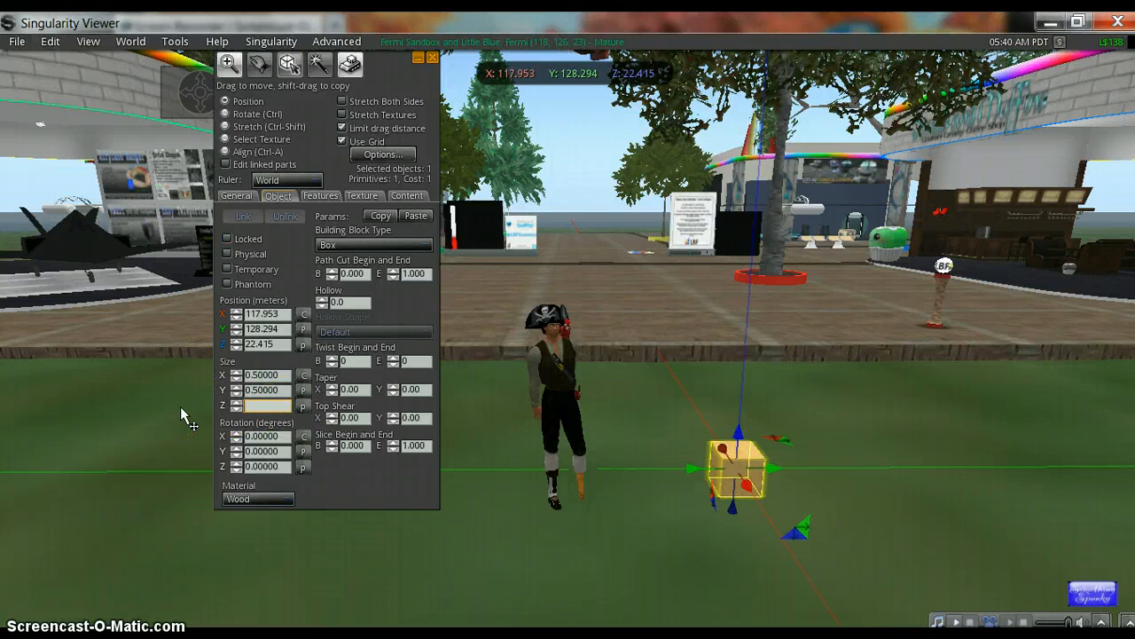
{"action": "type", "text": "3"}
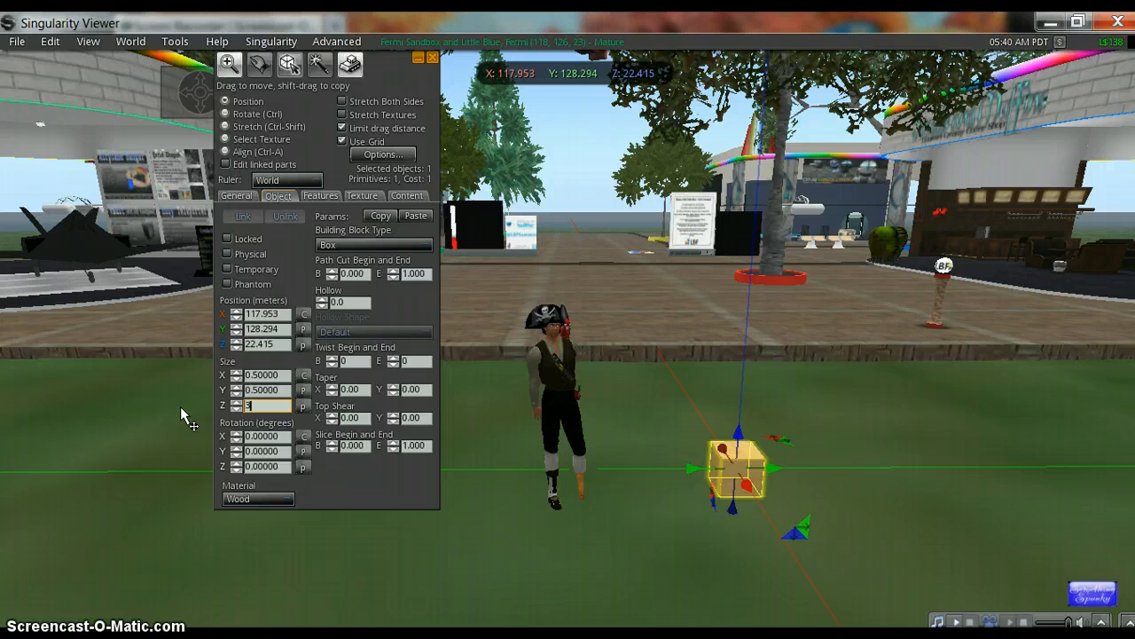
{"action": "left_click", "coordinate": [264, 390]}
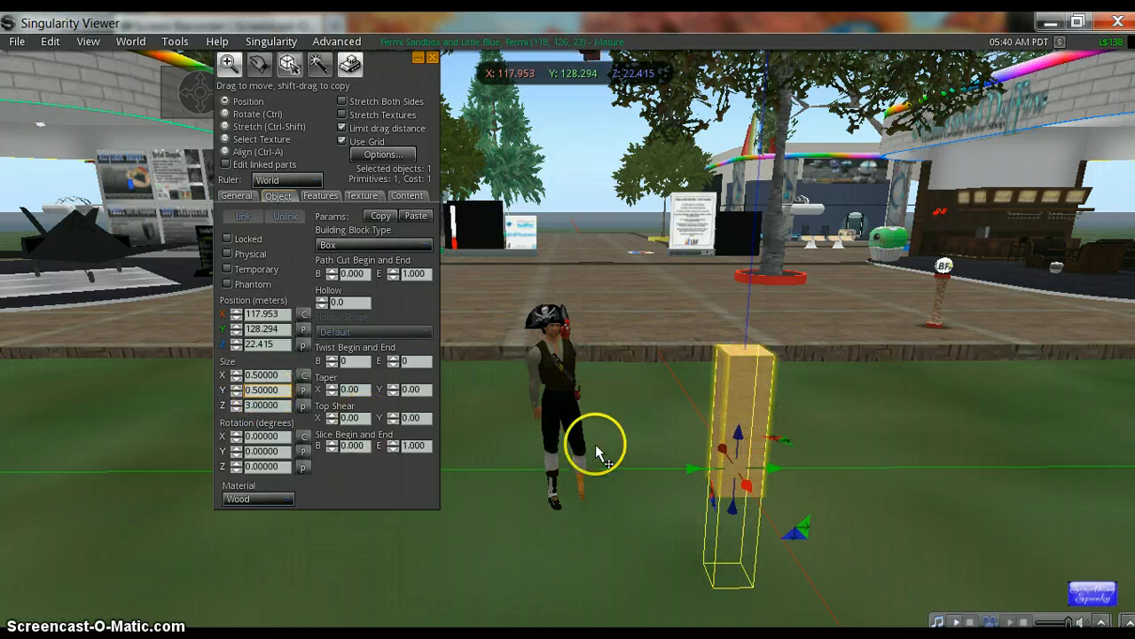
{"action": "left_click_drag", "start_coordinate": [739, 433], "coordinate": [754, 305]}
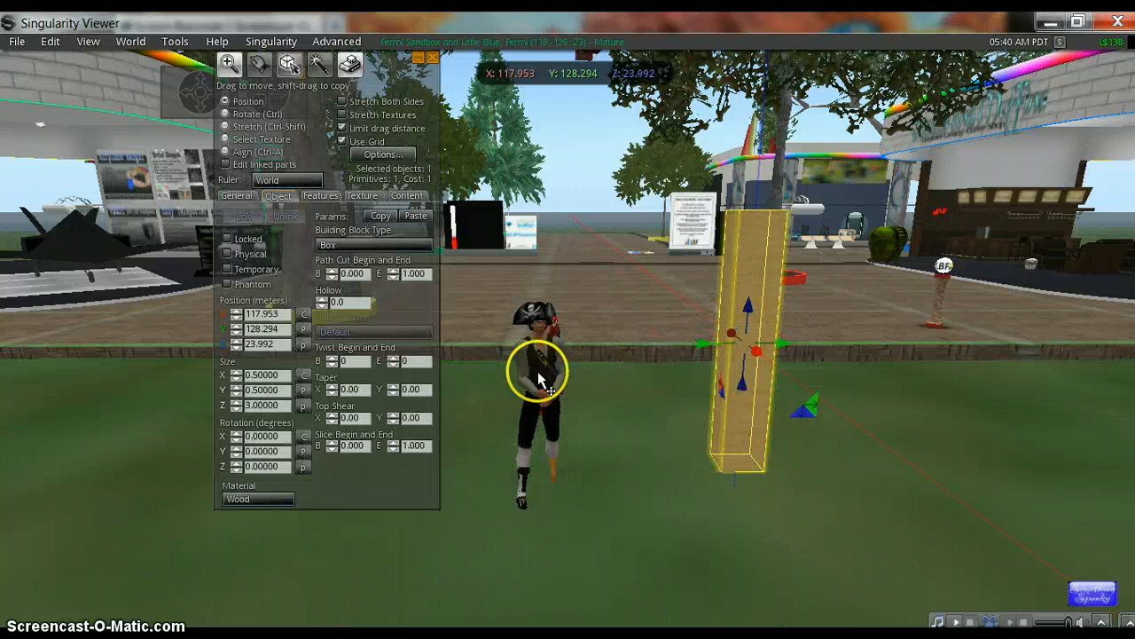
- Set the box's Y and X sizes to 3 m each and finish editing it
{"action": "left_click", "coordinate": [280, 389]}
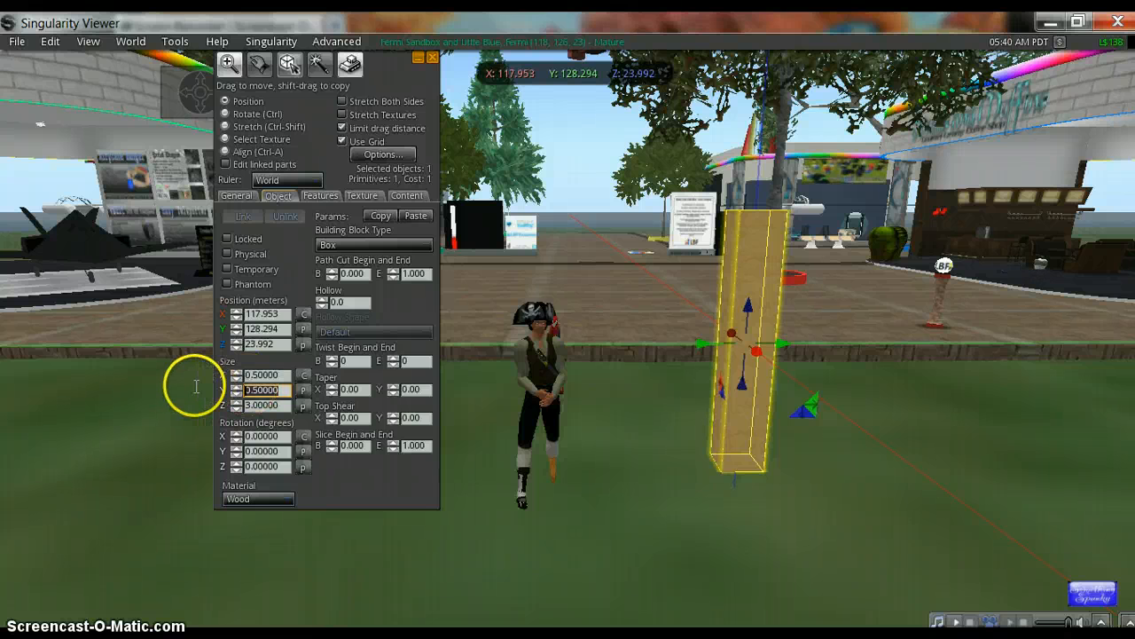
{"action": "key", "text": "BackSpace"}
{"action": "type", "text": "3"}
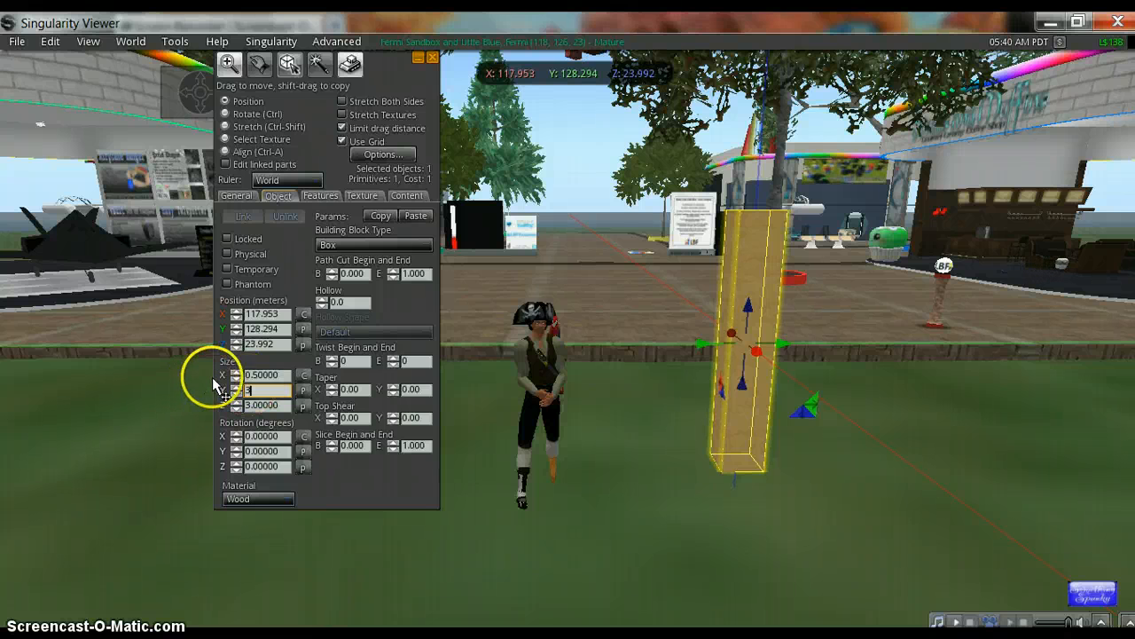
{"action": "left_click", "coordinate": [258, 375]}
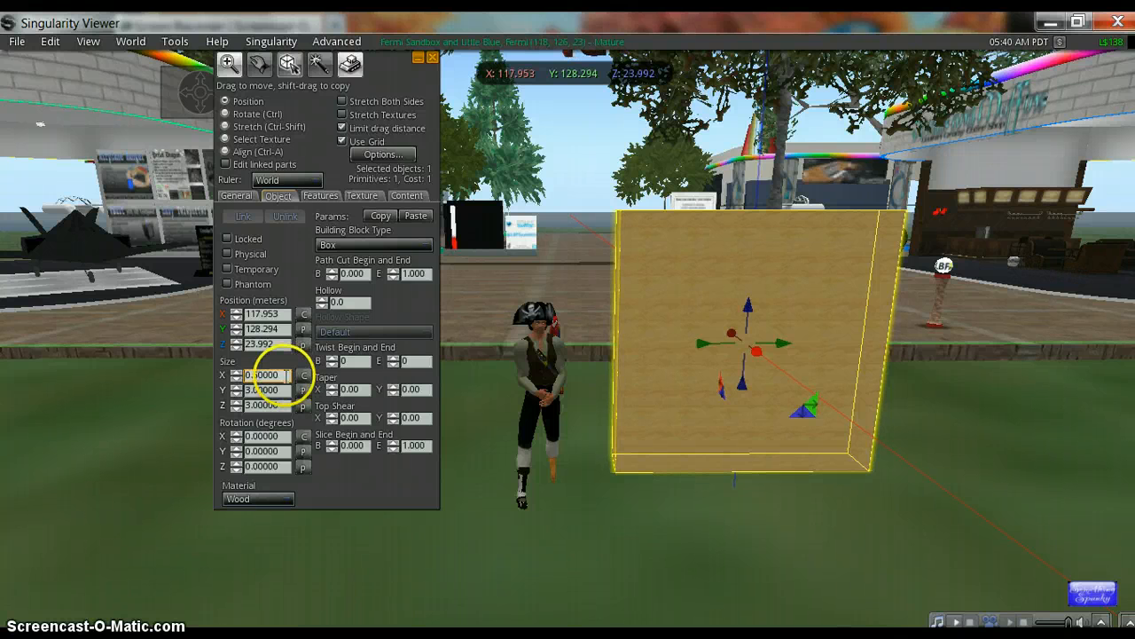
{"action": "left_click_drag", "start_coordinate": [278, 374], "coordinate": [190, 384]}
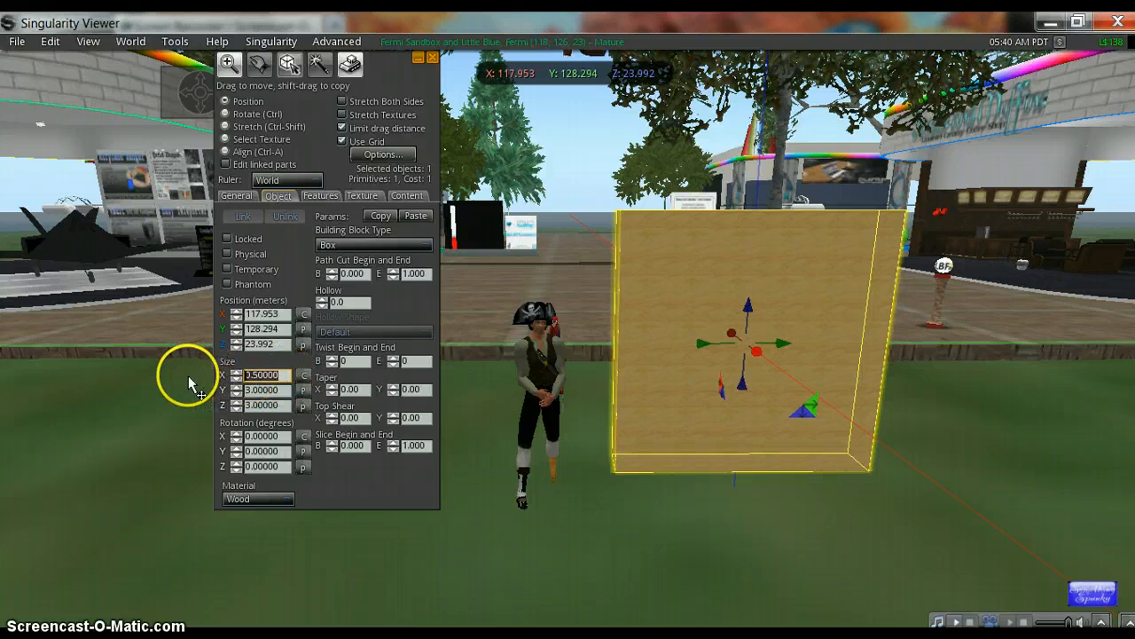
{"action": "type", "text": "3"}
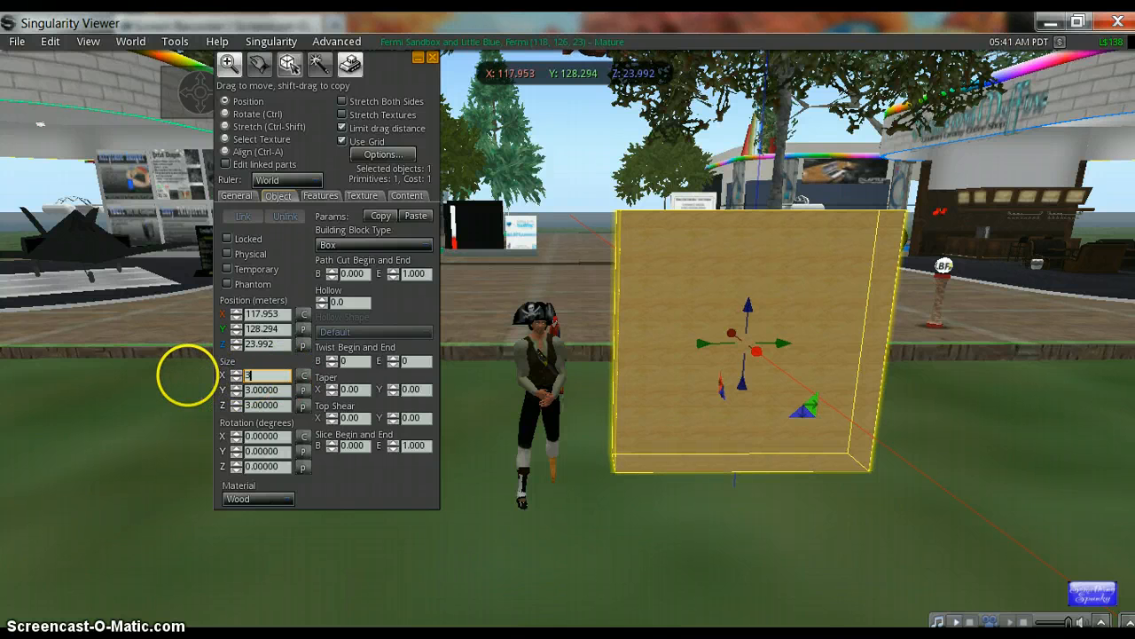
{"action": "left_click", "coordinate": [257, 390]}
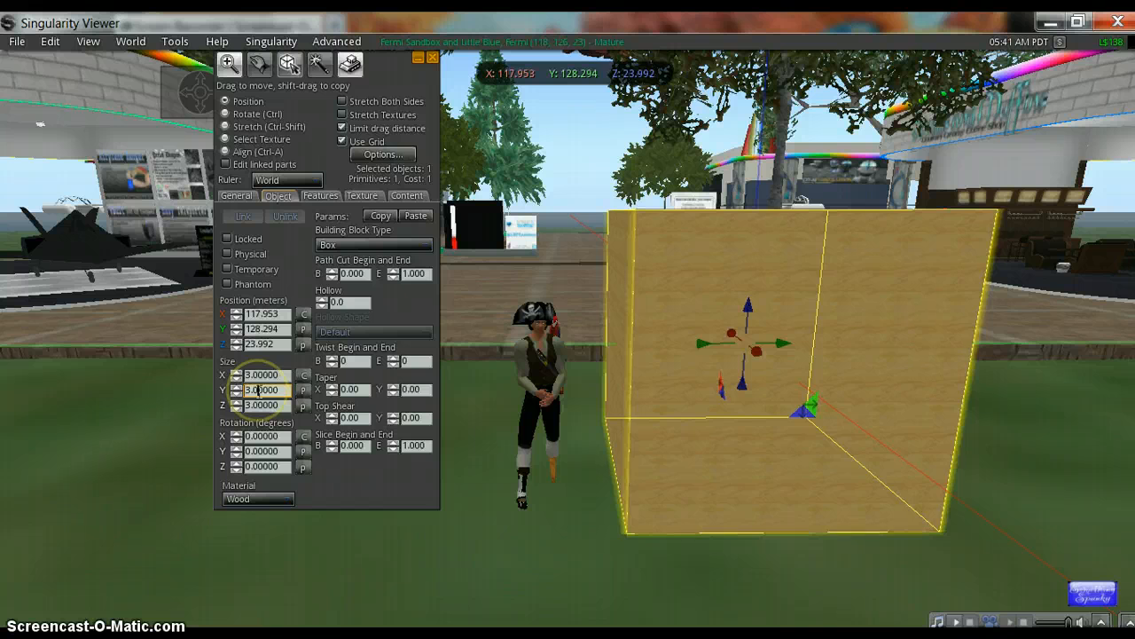
{"action": "left_click", "coordinate": [432, 59]}
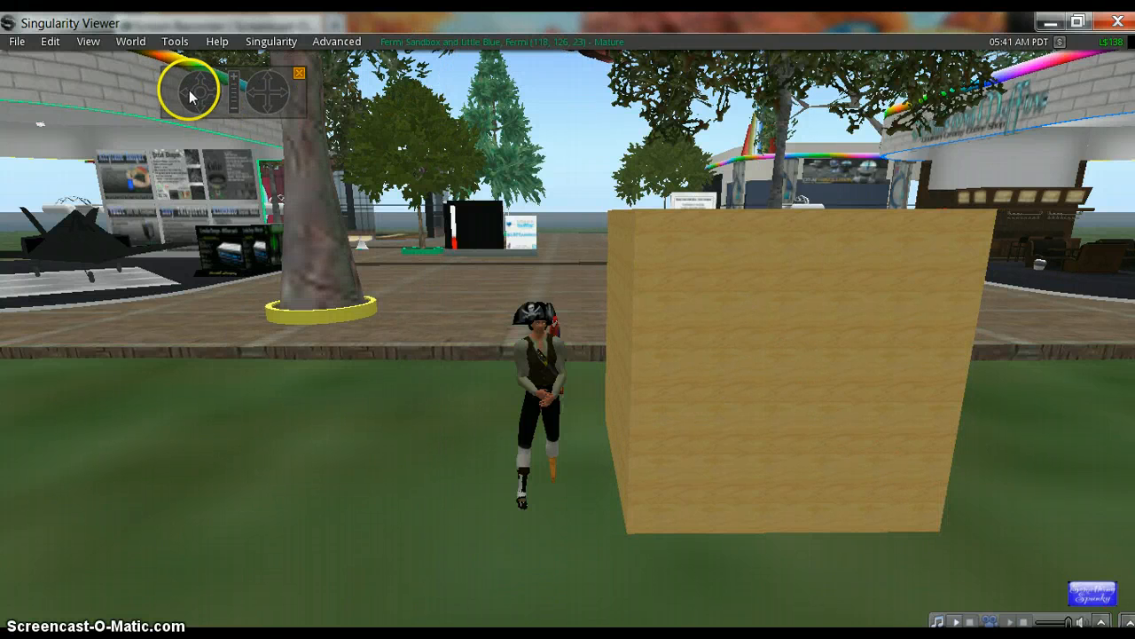
- Reopen the wooden box for editing, show its texture settings, and move the build window clear of the box
{"action": "left_click_drag", "start_coordinate": [190, 95], "coordinate": [190, 96]}
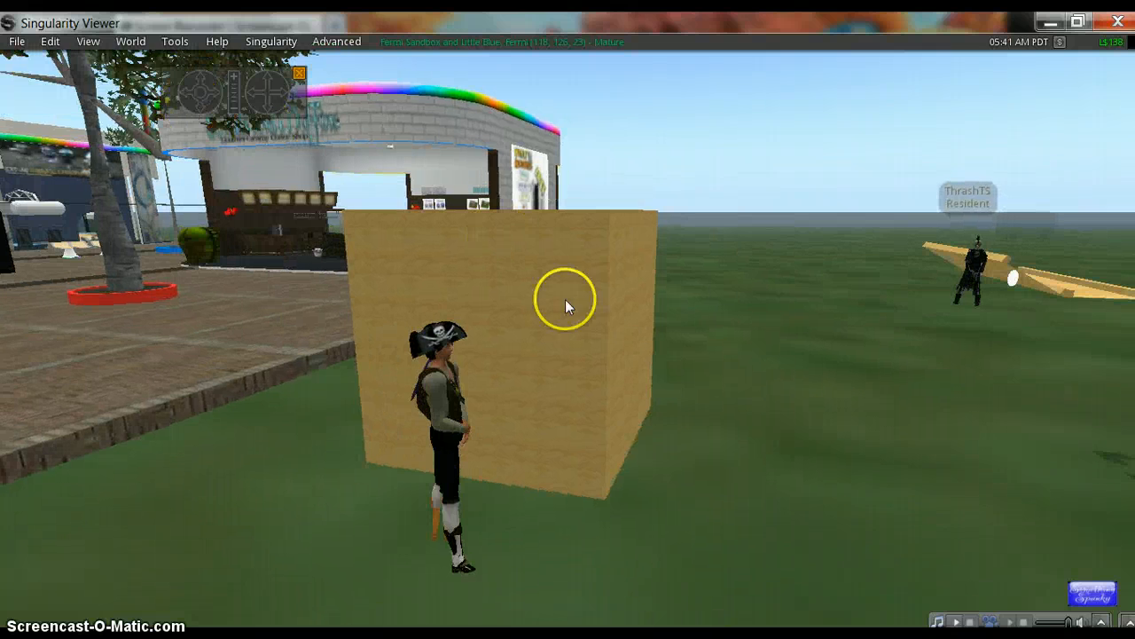
{"action": "right_click", "coordinate": [561, 353]}
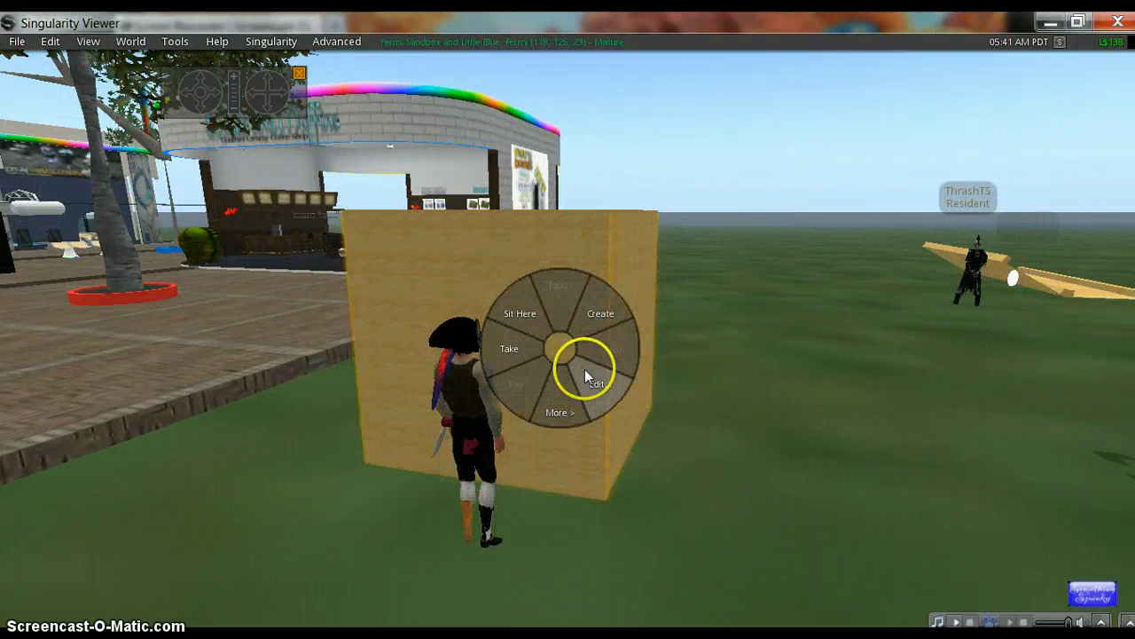
{"action": "left_click", "coordinate": [590, 373]}
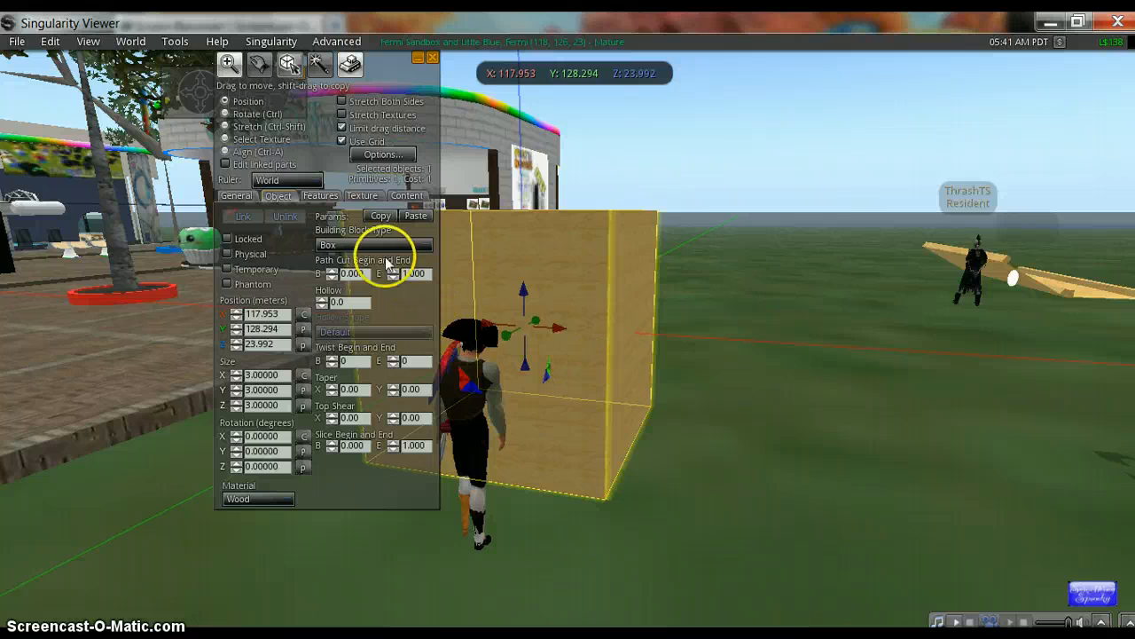
{"action": "left_click", "coordinate": [352, 197]}
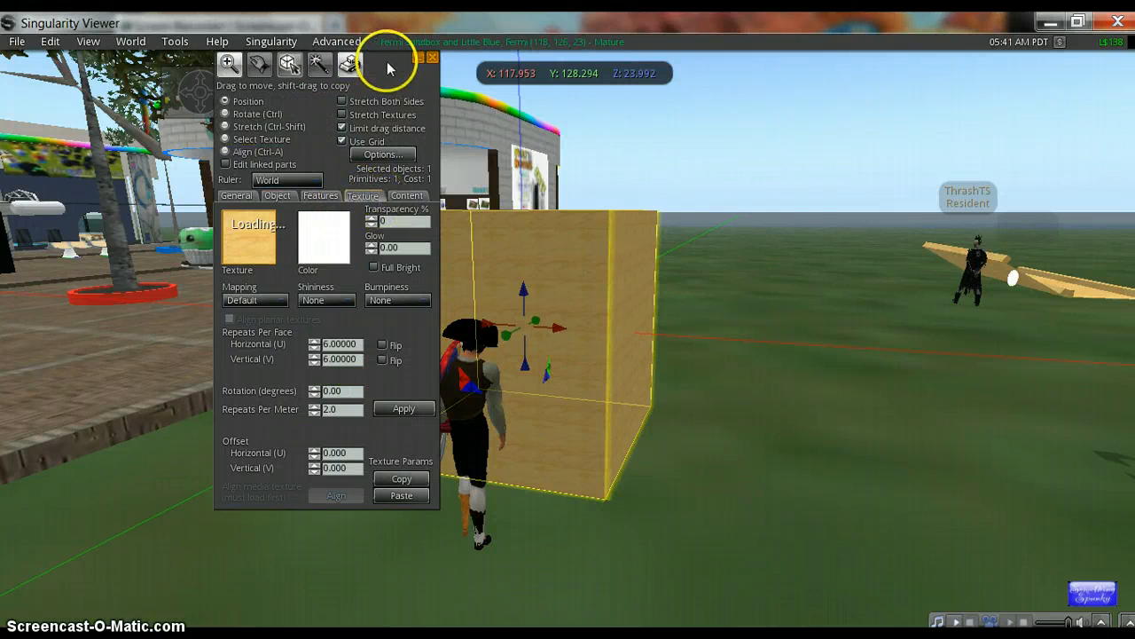
{"action": "left_click_drag", "start_coordinate": [388, 69], "coordinate": [266, 64]}
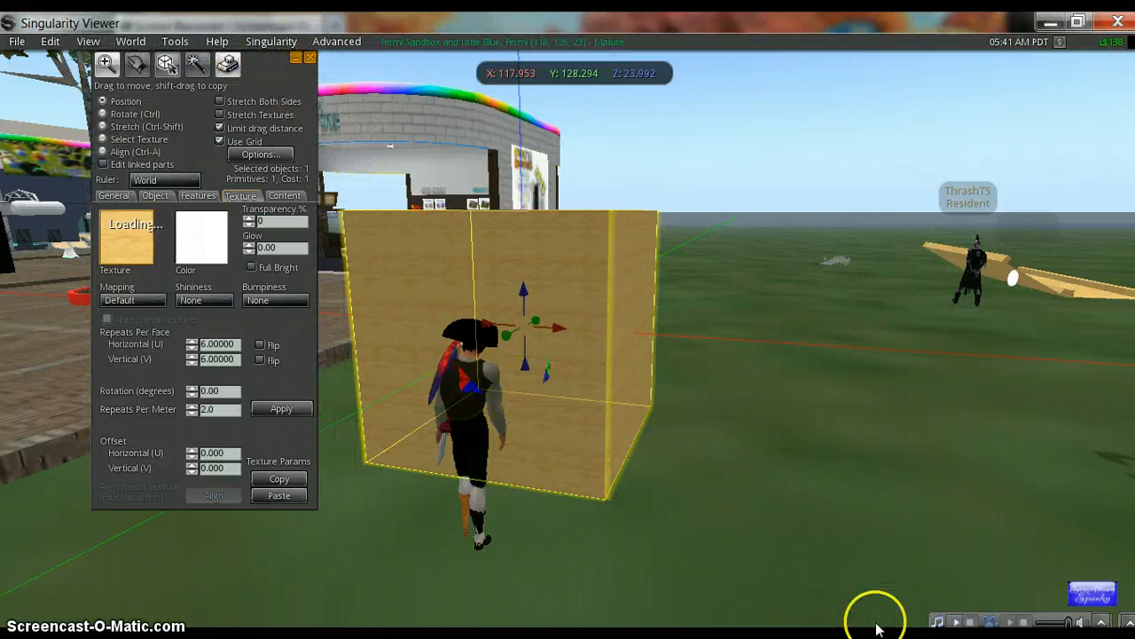
- Switch to Windows Photo Viewer and look through the reference images from OBJECT MENU to TEXTURE MENU 1, then return to Singularity Viewer
{"action": "mouse_move", "coordinate": [876, 631]}
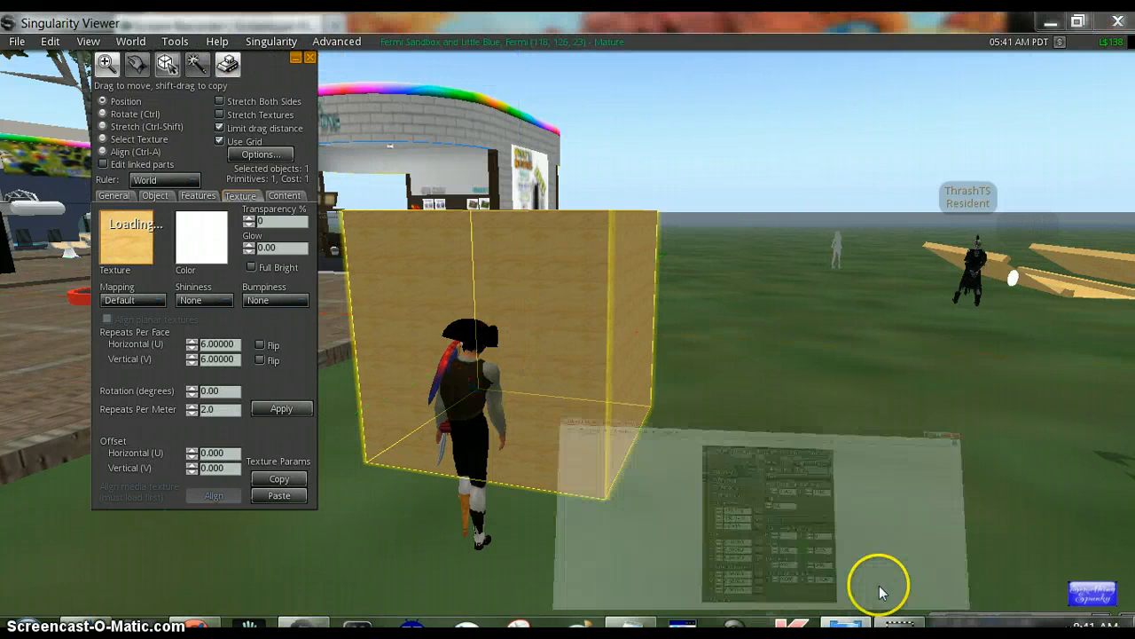
{"action": "left_click", "coordinate": [854, 481]}
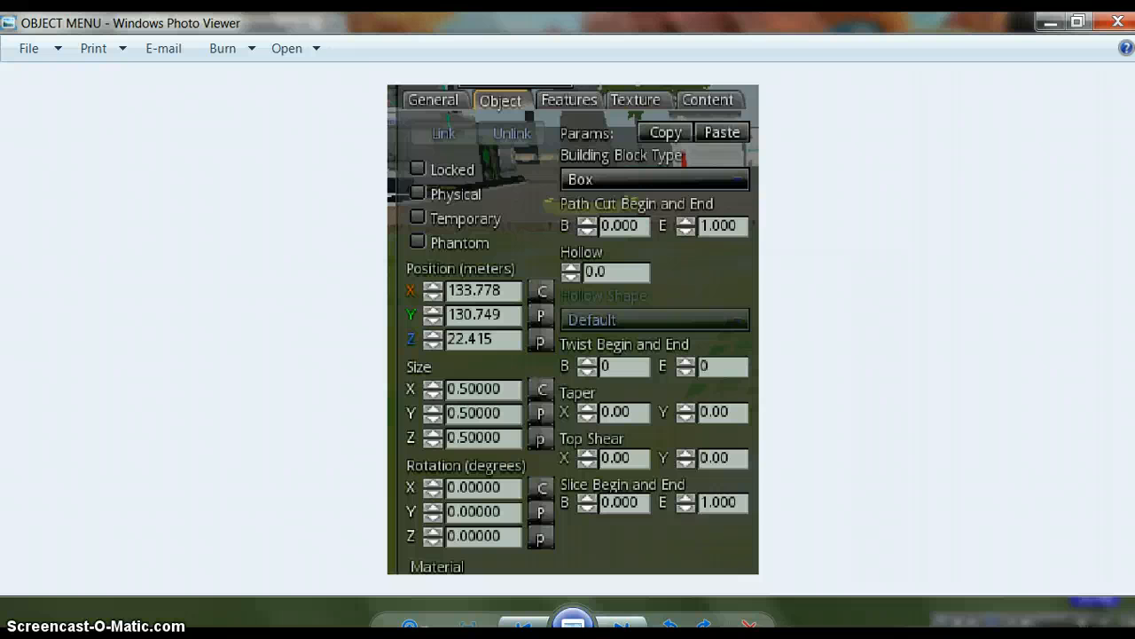
{"action": "left_click", "coordinate": [626, 626]}
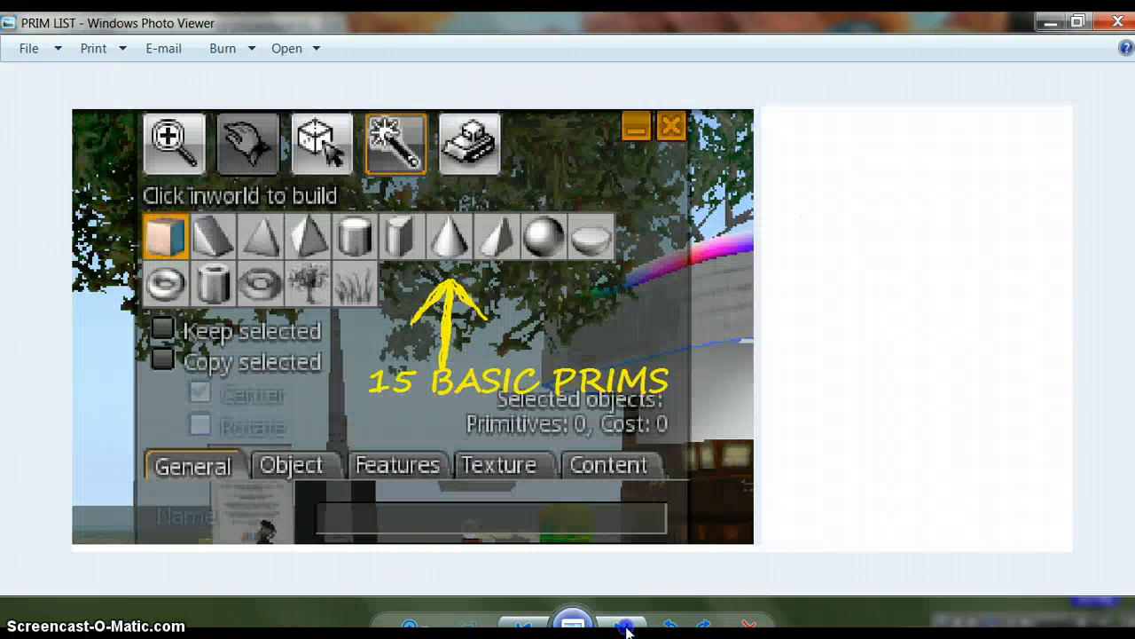
{"action": "left_click", "coordinate": [626, 627]}
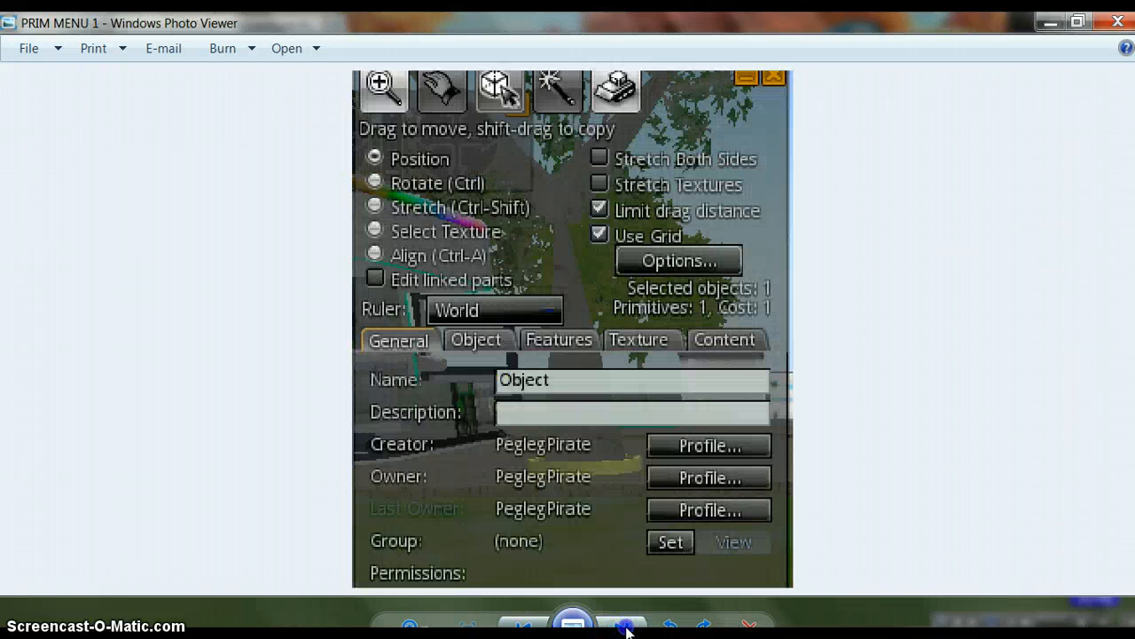
{"action": "left_click", "coordinate": [627, 627]}
{"action": "left_click", "coordinate": [627, 626]}
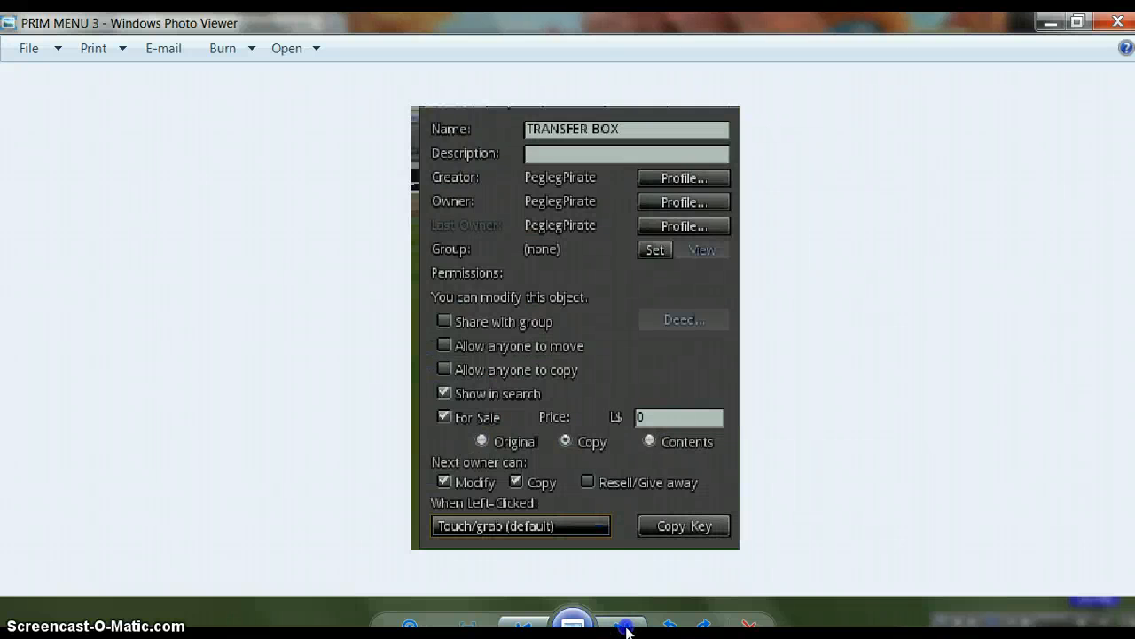
{"action": "left_click", "coordinate": [626, 626]}
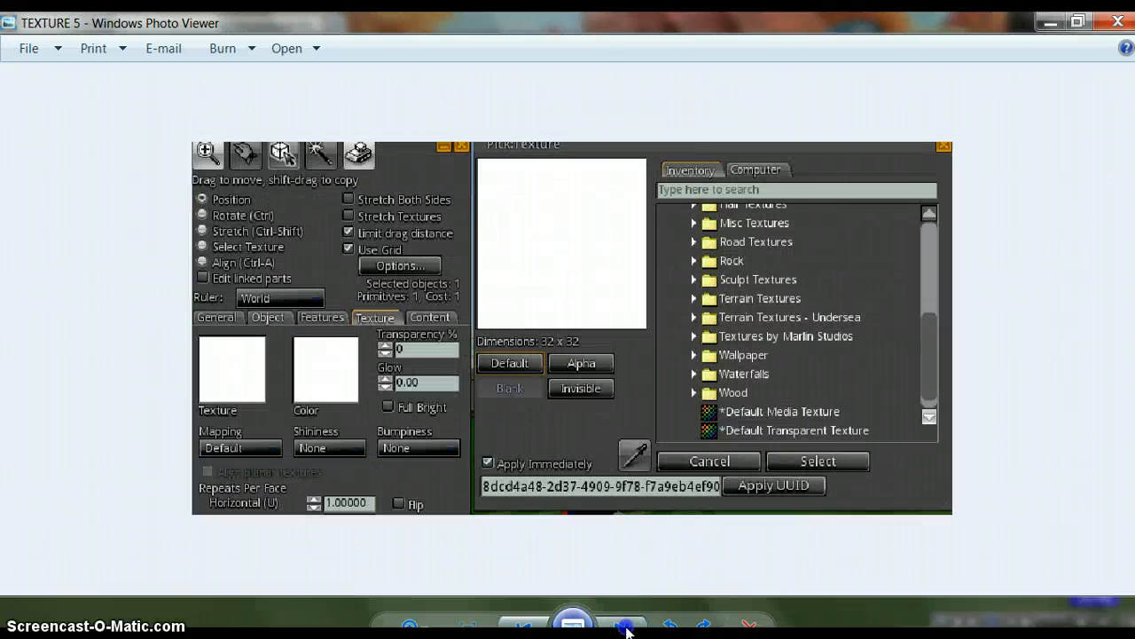
{"action": "left_click", "coordinate": [626, 626]}
{"action": "left_click", "coordinate": [626, 626]}
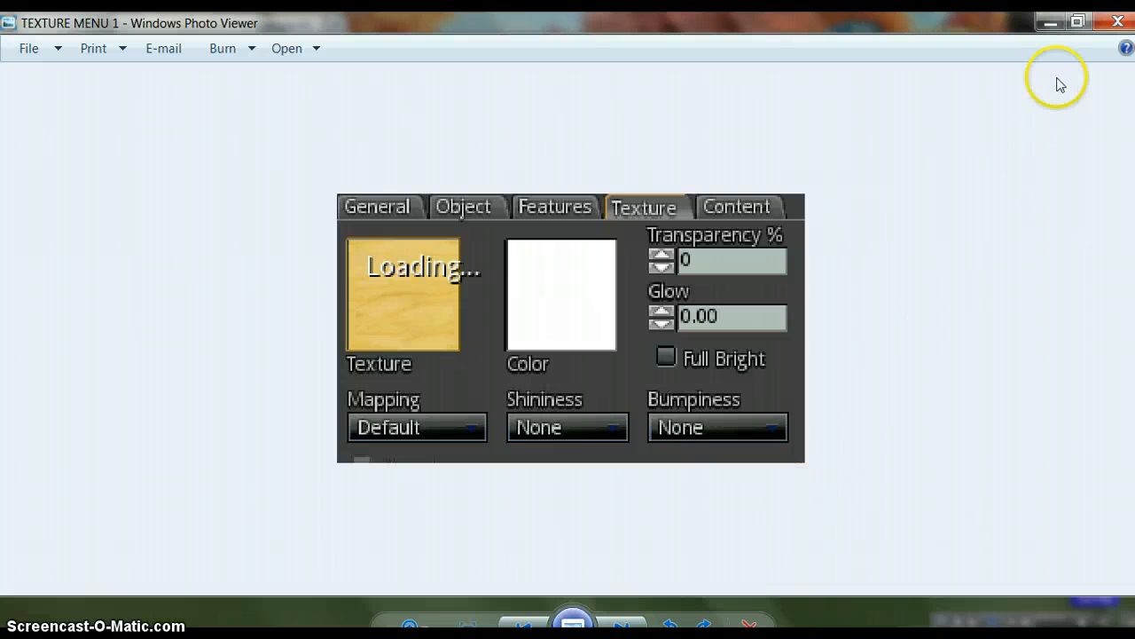
{"action": "left_click", "coordinate": [1051, 22]}
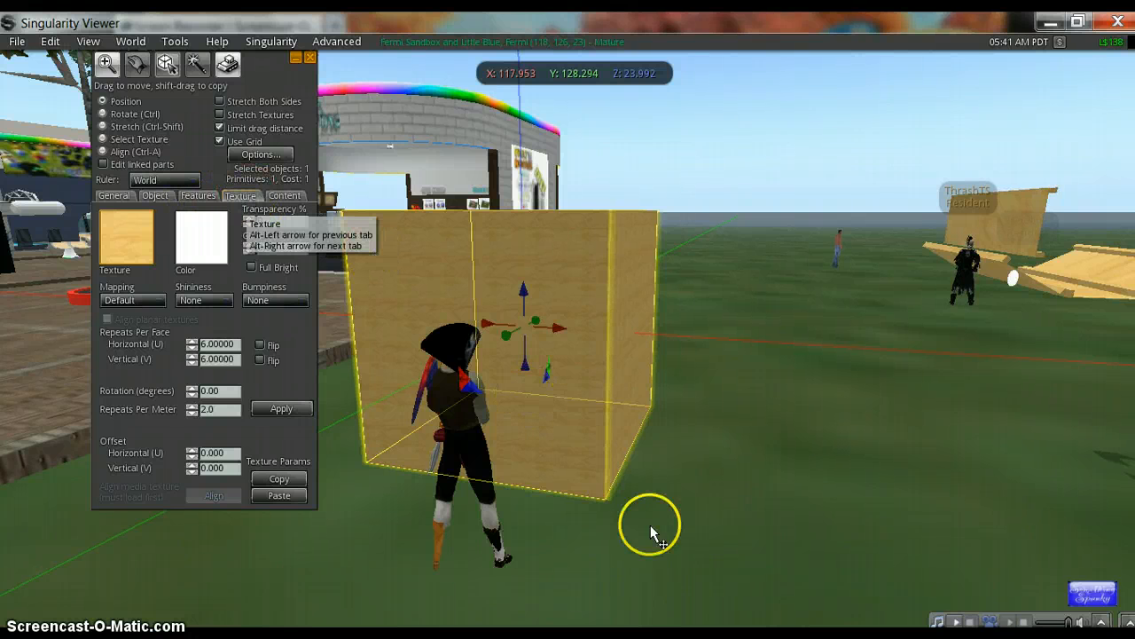
- Switch to Windows Photo Viewer to examine the TEXTURE MENU 2 image of the Color Picker, then return to Singularity Viewer
{"action": "left_click", "coordinate": [843, 625]}
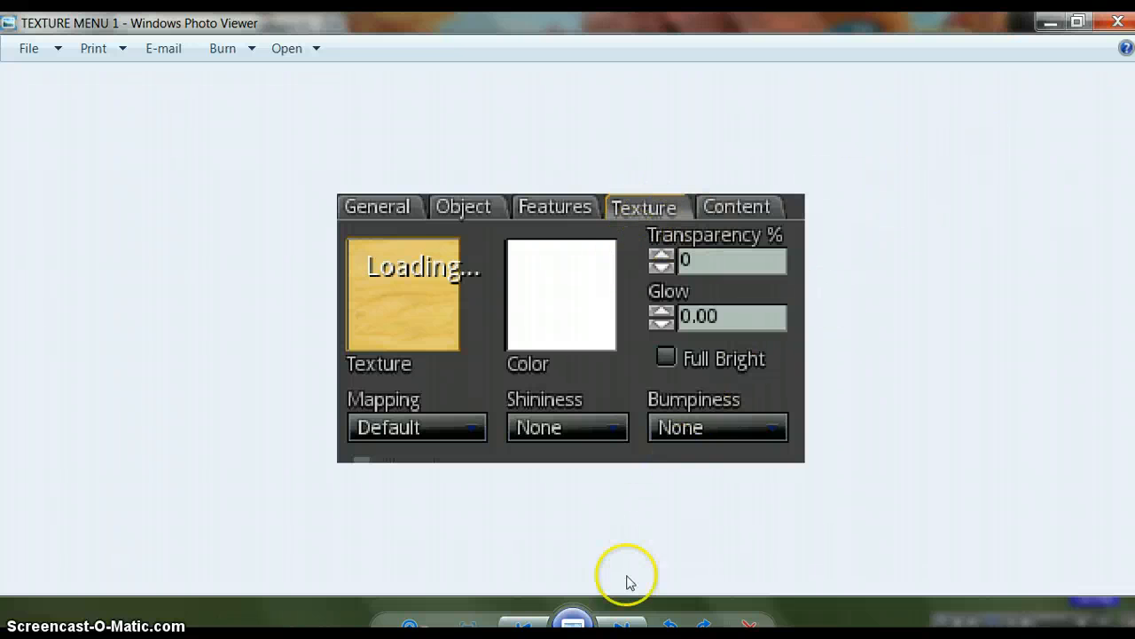
{"action": "left_click", "coordinate": [621, 624]}
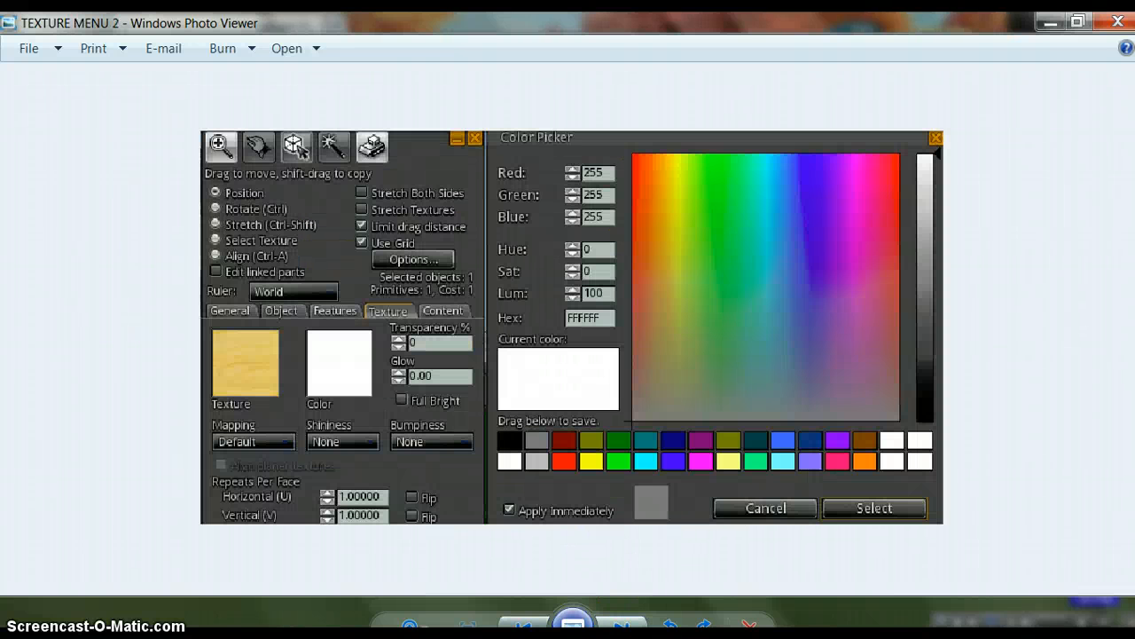
{"action": "left_click", "coordinate": [1051, 25]}
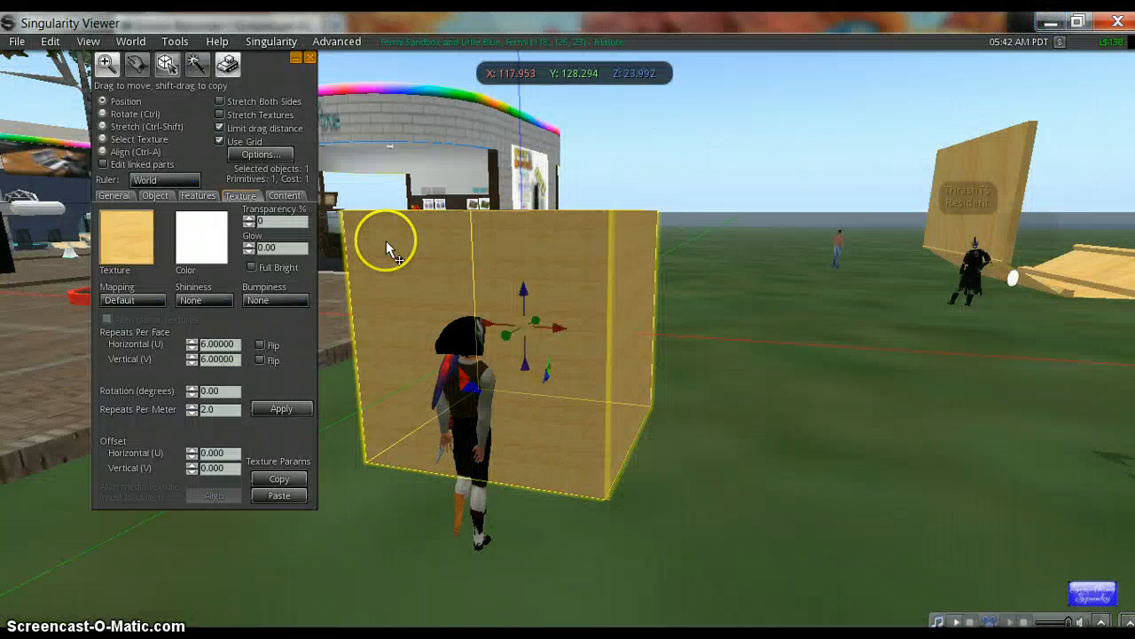
- Open the box's Color Picker and compare it with the TEXTURE MENU 2 image in Windows Photo Viewer, then return to Singularity Viewer
{"action": "left_click", "coordinate": [203, 245]}
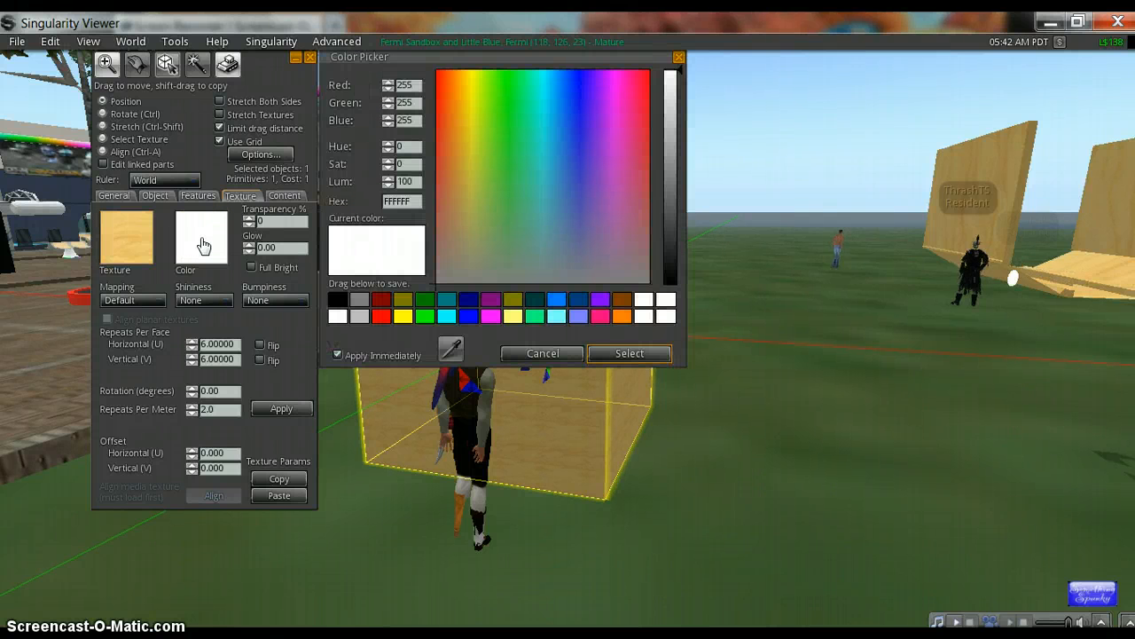
{"action": "left_click", "coordinate": [215, 244]}
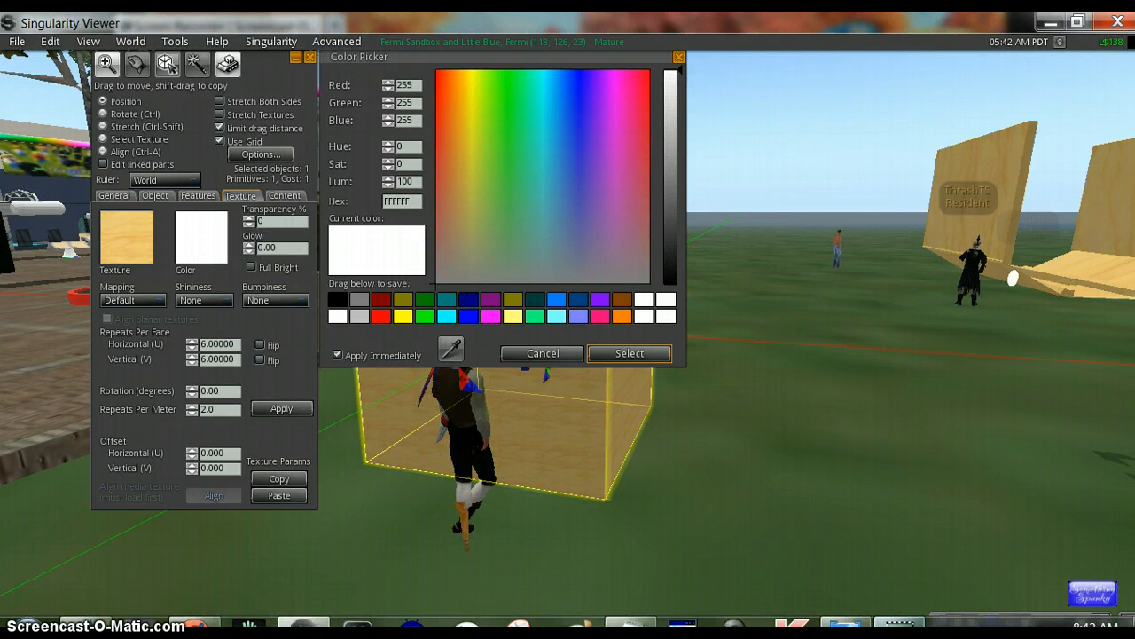
{"action": "left_click", "coordinate": [846, 624]}
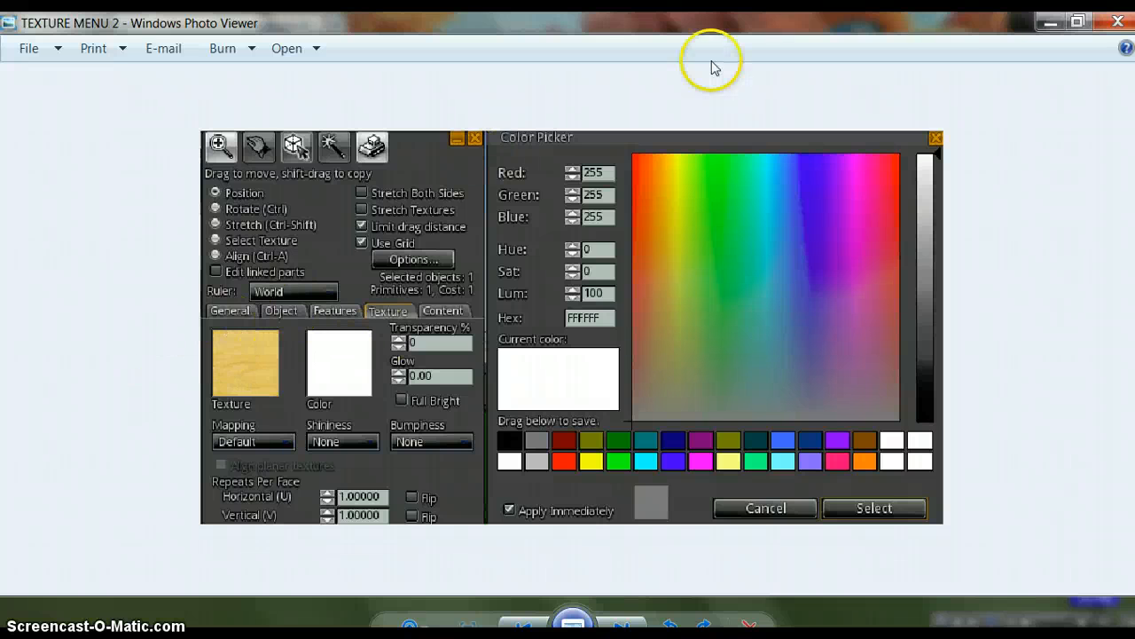
{"action": "left_click", "coordinate": [1051, 23]}
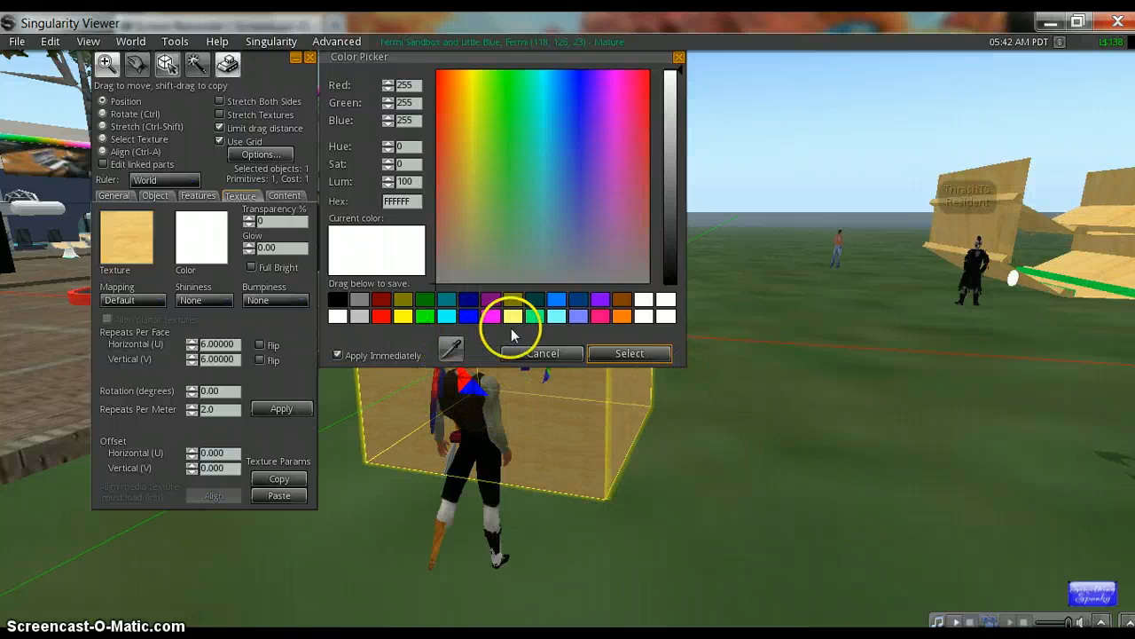
- Tint the box with the green swatch 00FF80 and accept the colour
{"action": "left_click", "coordinate": [535, 317]}
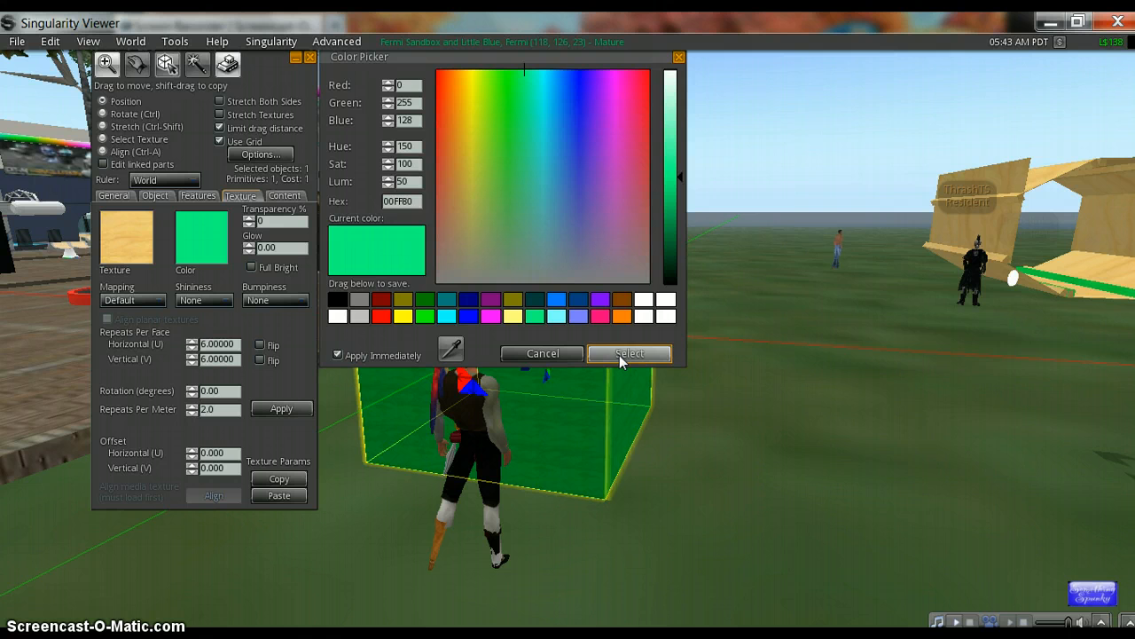
{"action": "left_click", "coordinate": [619, 355]}
{"action": "mouse_move", "coordinate": [506, 393]}
{"action": "left_mouse_down"}
{"action": "mouse_move", "coordinate": [418, 385]}
{"action": "mouse_move", "coordinate": [359, 320]}
{"action": "left_mouse_up"}
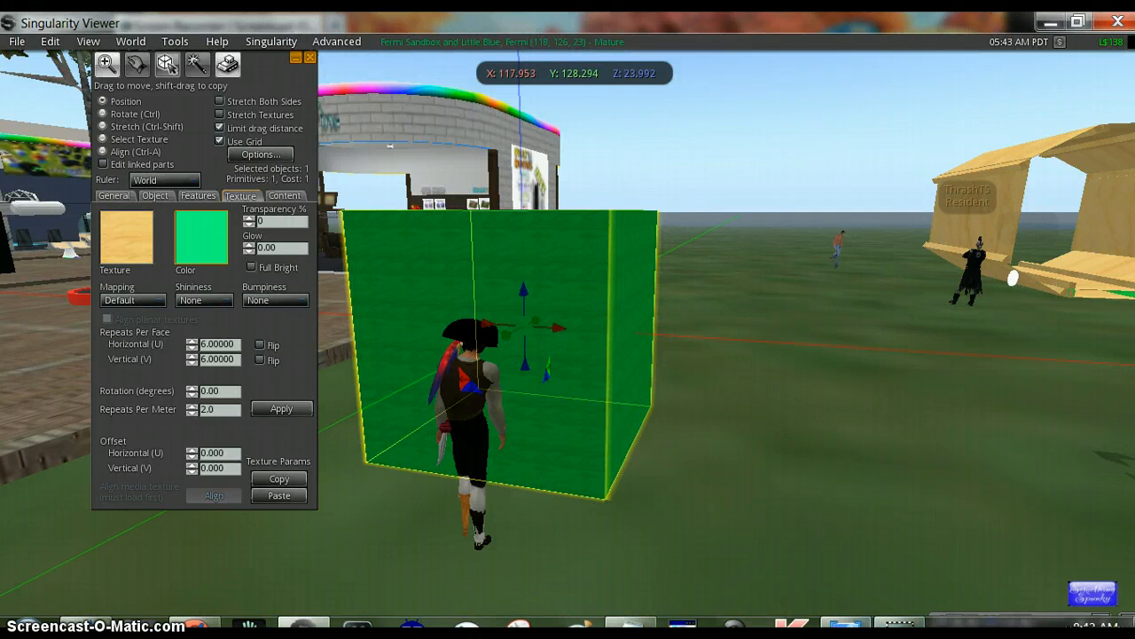
- Switch to Windows Photo Viewer to examine the TEXTURE MENU 3 image of a blue colour selection, then return to Singularity Viewer
{"action": "left_click", "coordinate": [845, 625]}
{"action": "left_click", "coordinate": [856, 552]}
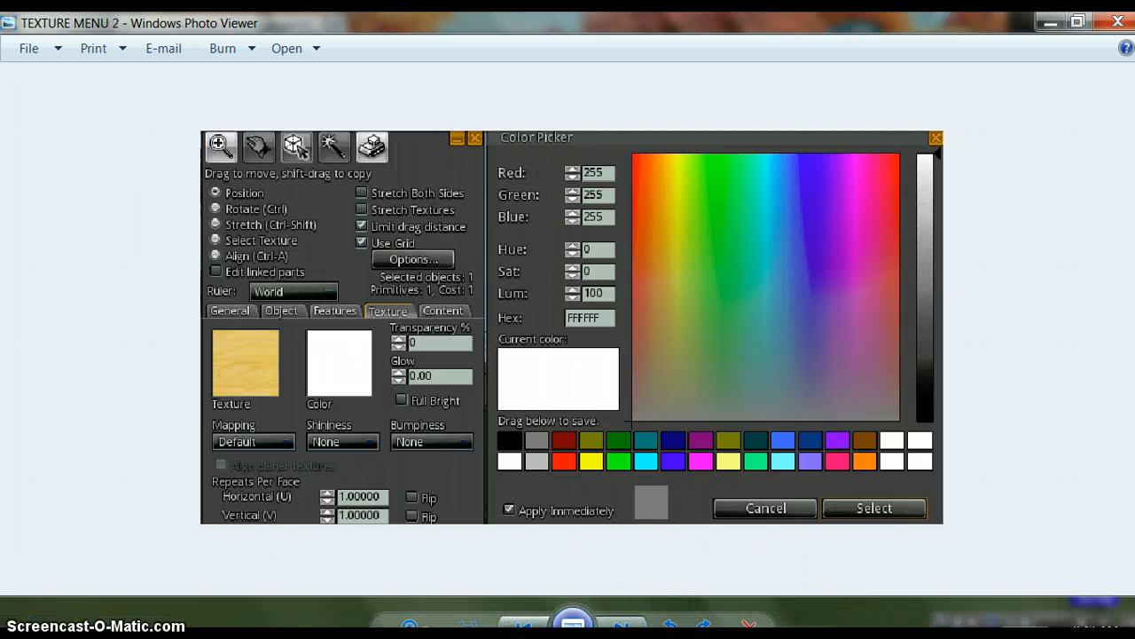
{"action": "key", "text": "Right"}
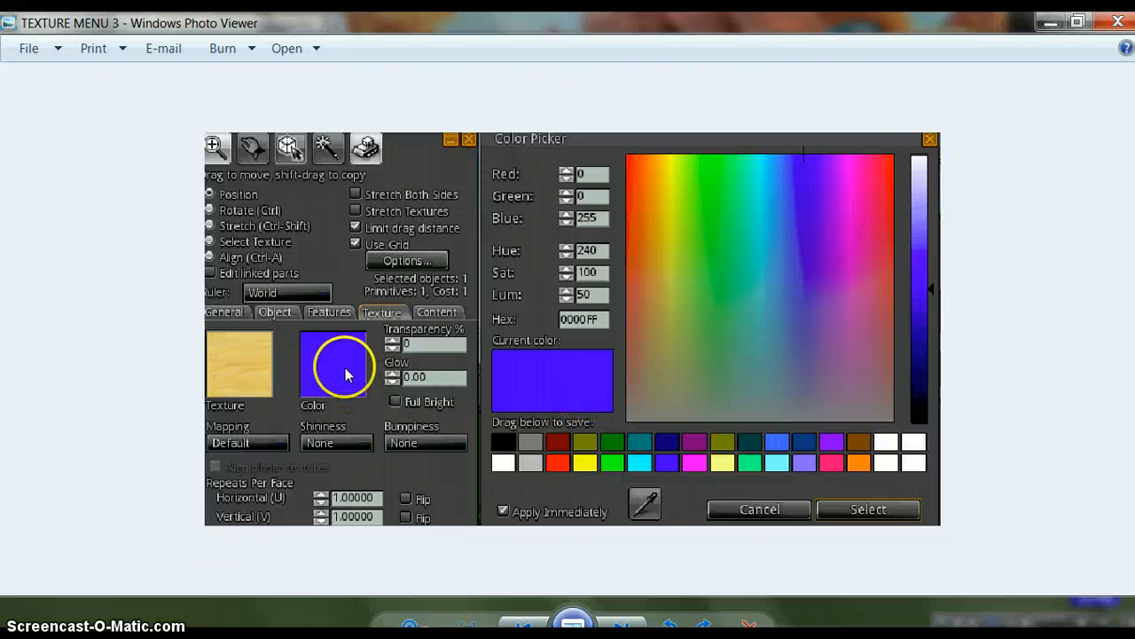
{"action": "left_click", "coordinate": [1052, 34]}
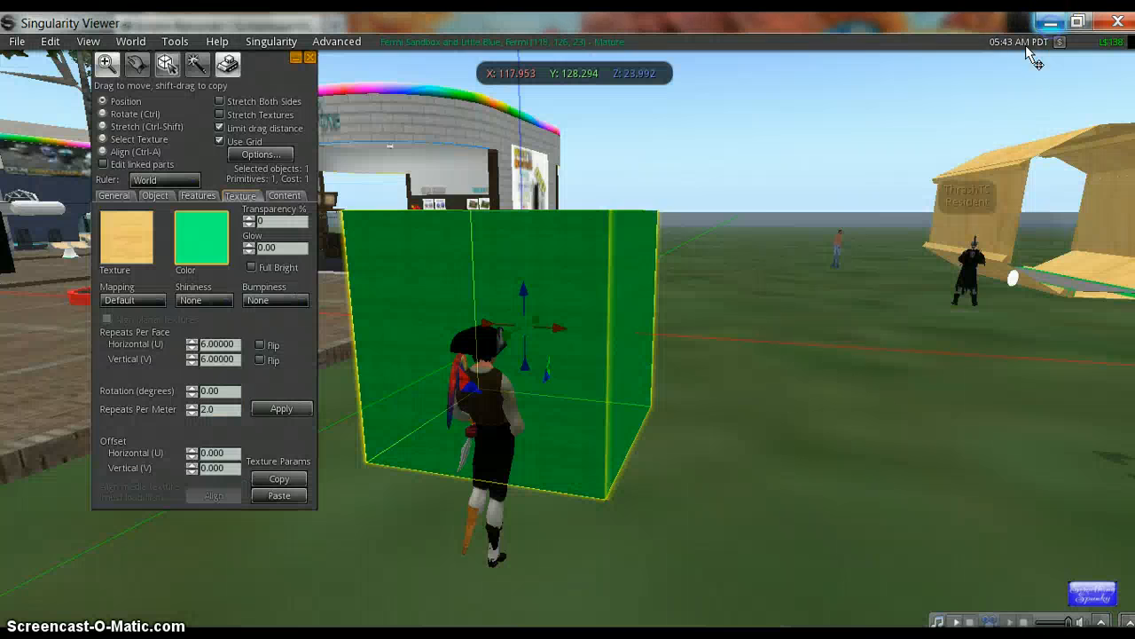
- Reopen the box's colour selection and apply the blue swatch 0000FF to match the reference image
{"action": "left_click", "coordinate": [217, 241]}
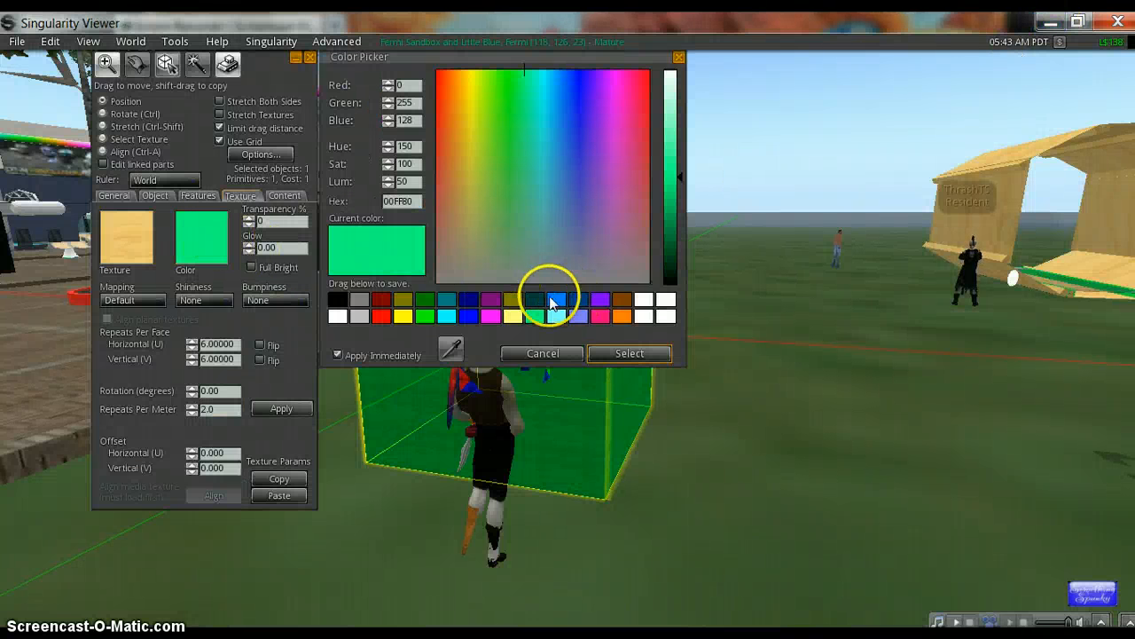
{"action": "left_click", "coordinate": [467, 317]}
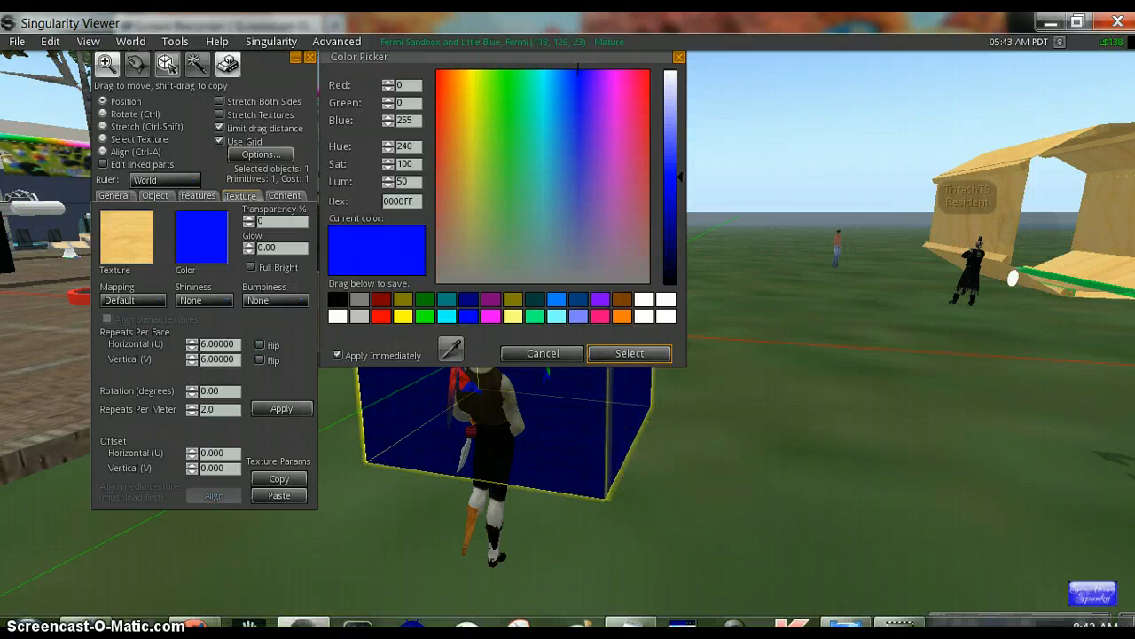
{"action": "left_click", "coordinate": [845, 624]}
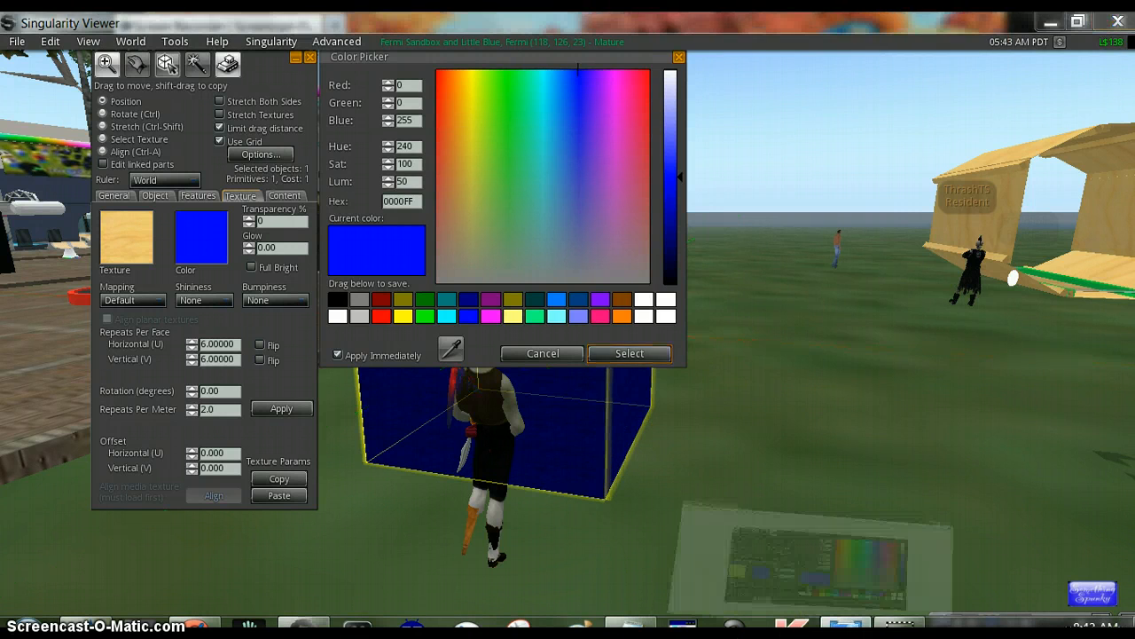
{"action": "left_click", "coordinate": [846, 624]}
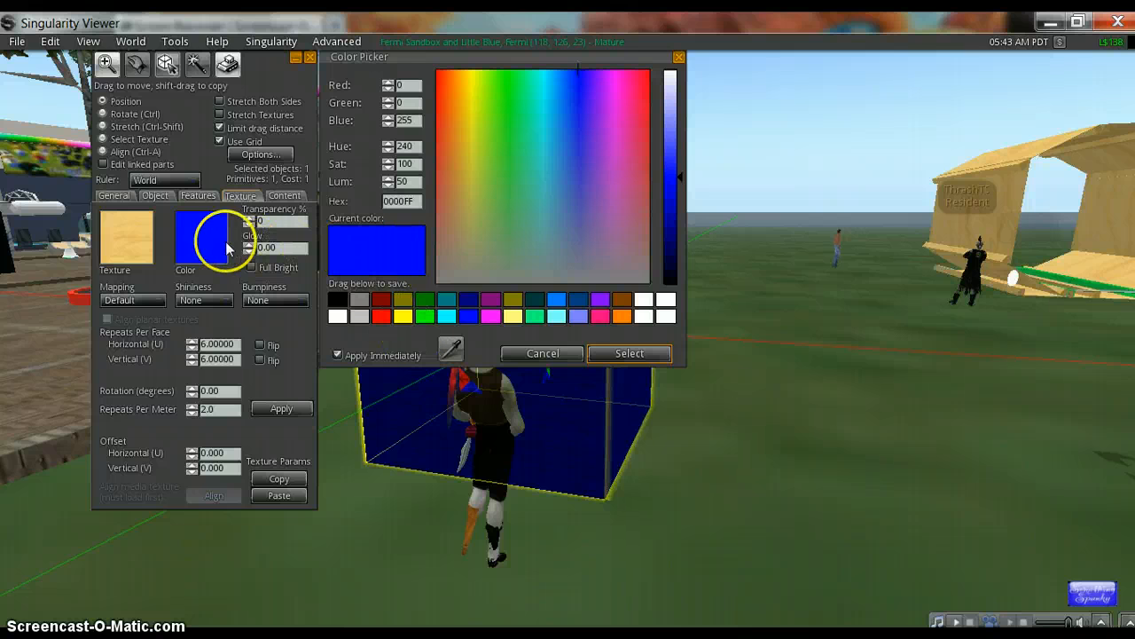
- Try dark blue 00007F on the box, switch to light blue 0080FF, check it against the TEXTURE MENU 3 image, and accept the colour
{"action": "left_click", "coordinate": [467, 299]}
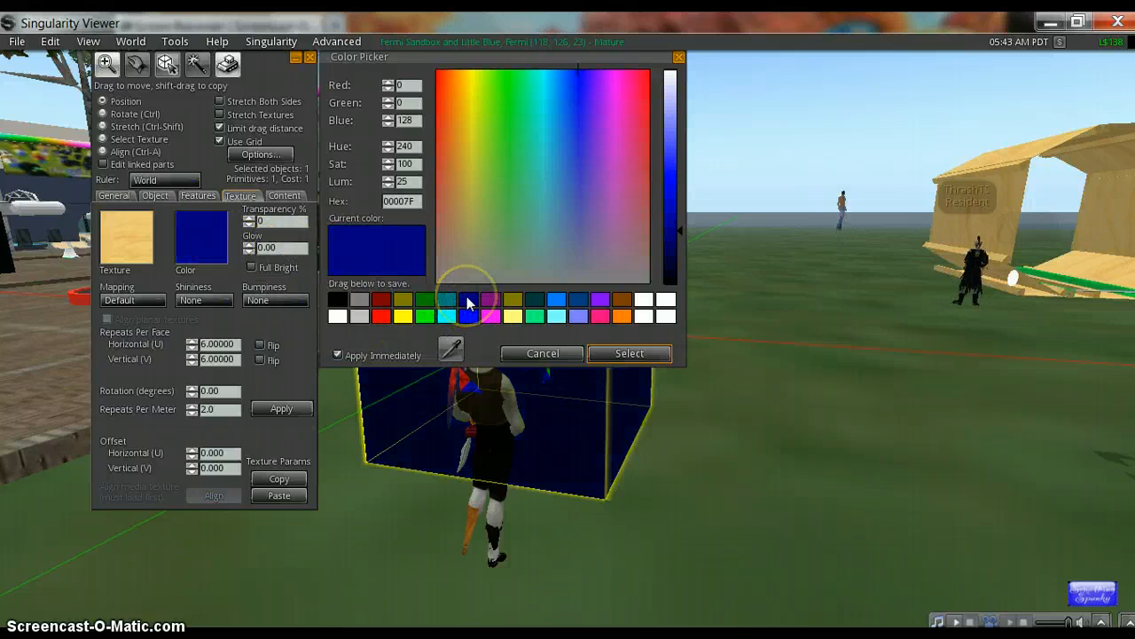
{"action": "left_click", "coordinate": [558, 300]}
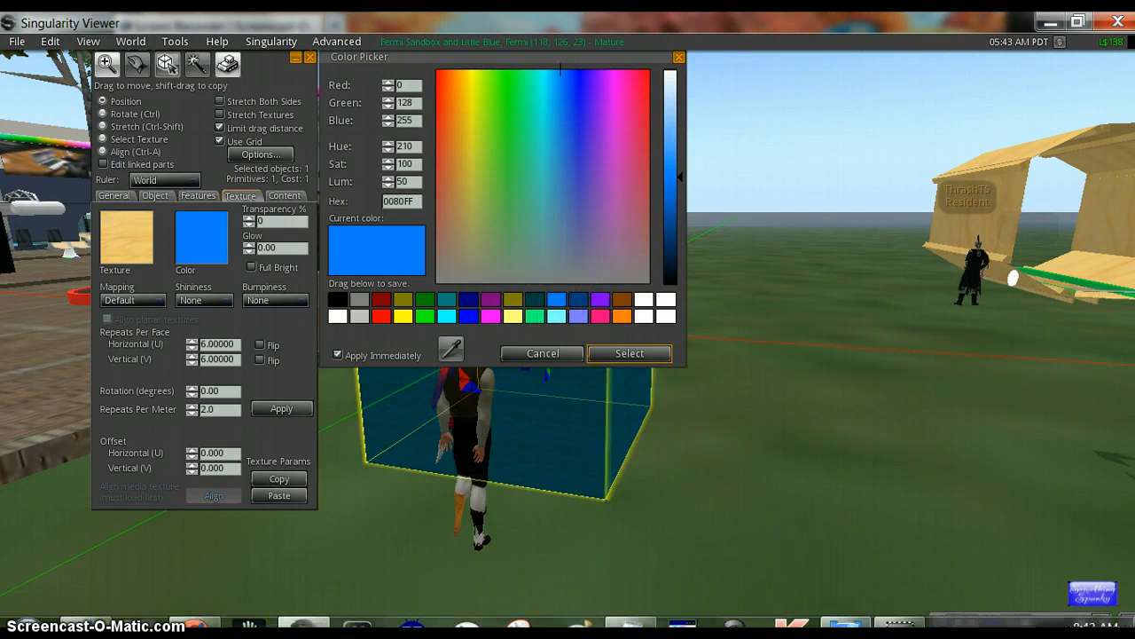
{"action": "left_click", "coordinate": [844, 625]}
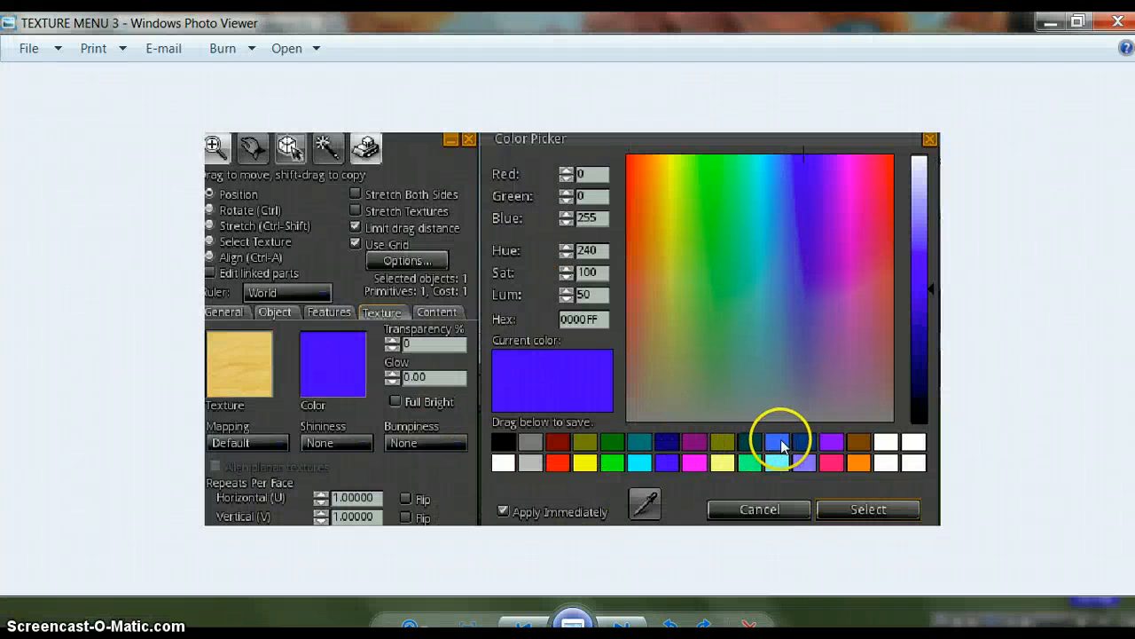
{"action": "left_click", "coordinate": [1051, 27]}
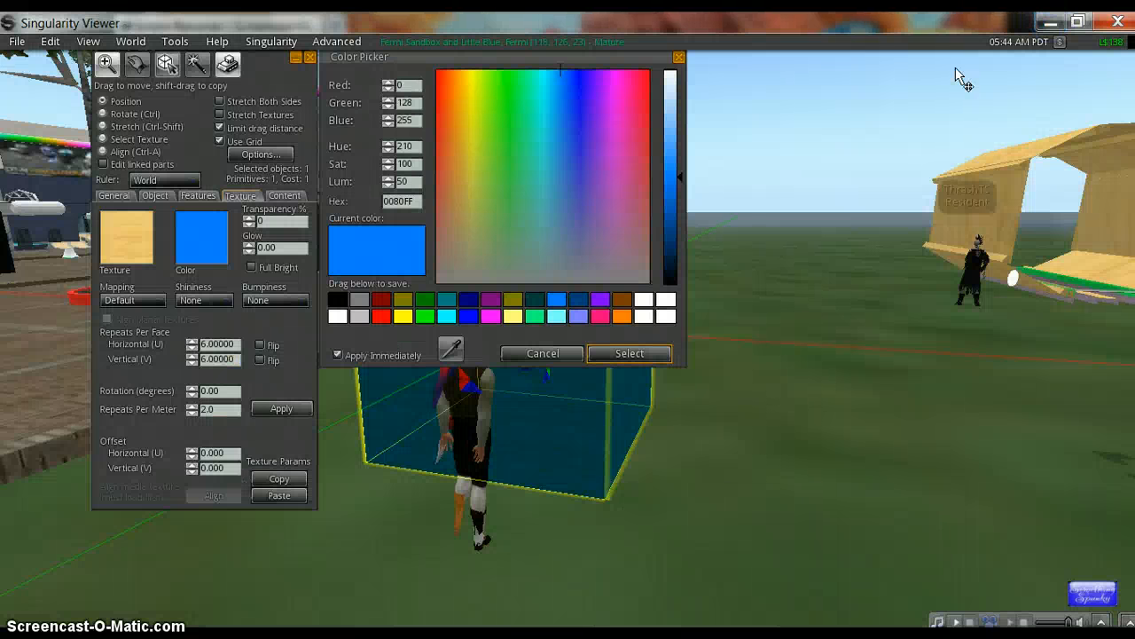
{"action": "left_click", "coordinate": [625, 354]}
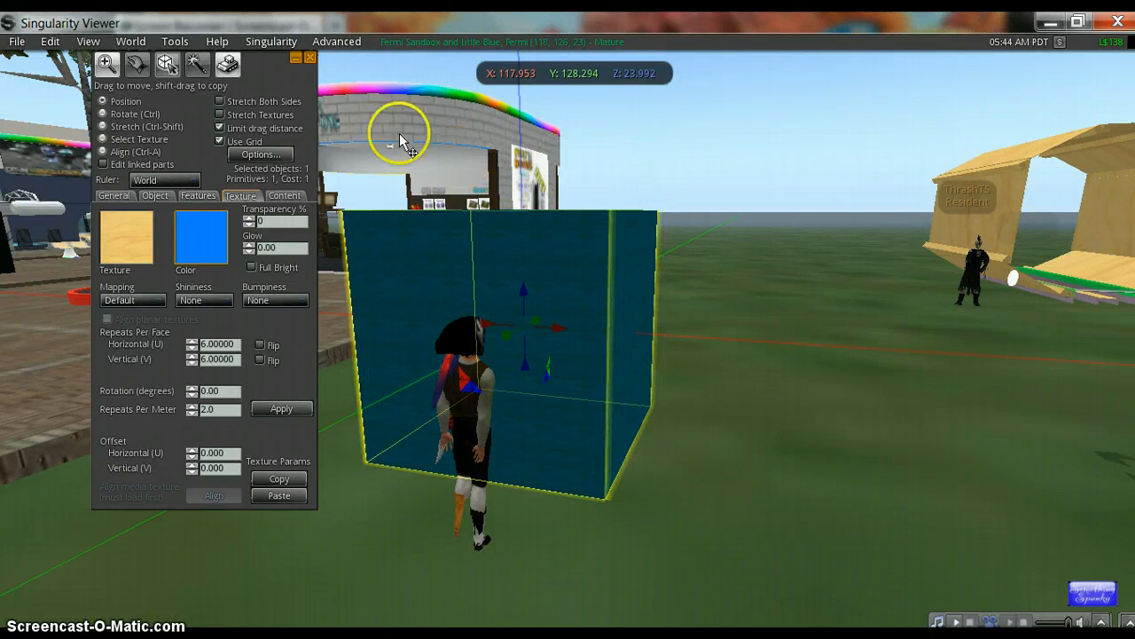
- Finish editing the box, walk the avatar back from it and turn to view it from farther away
{"action": "left_click", "coordinate": [310, 58]}
{"action": "key", "text": "Down"}
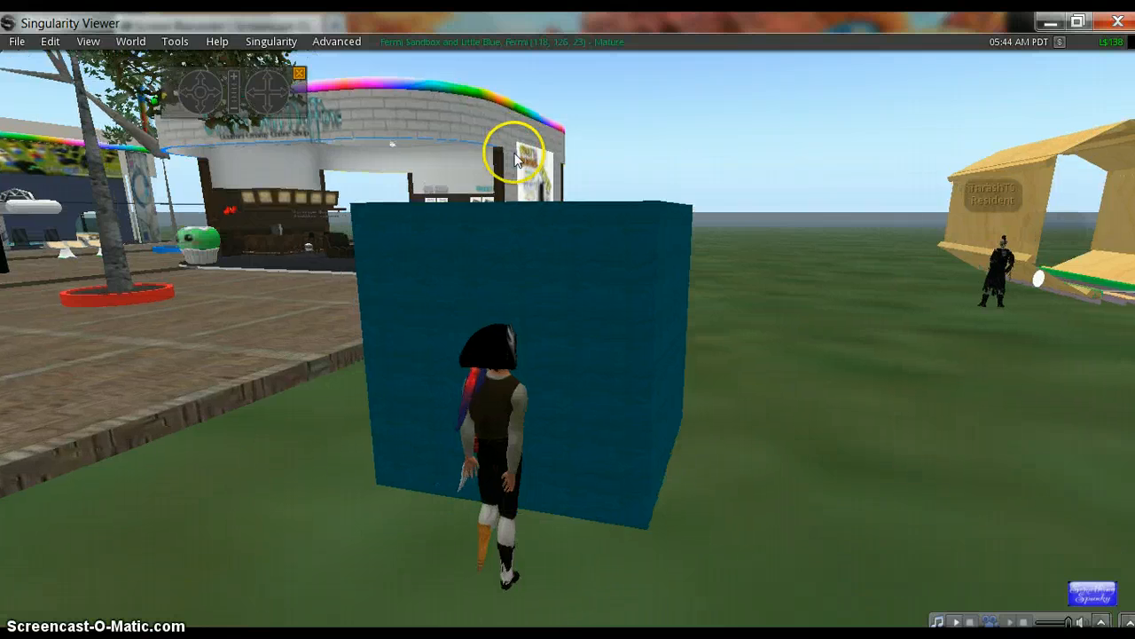
{"action": "key", "text": "Right"}
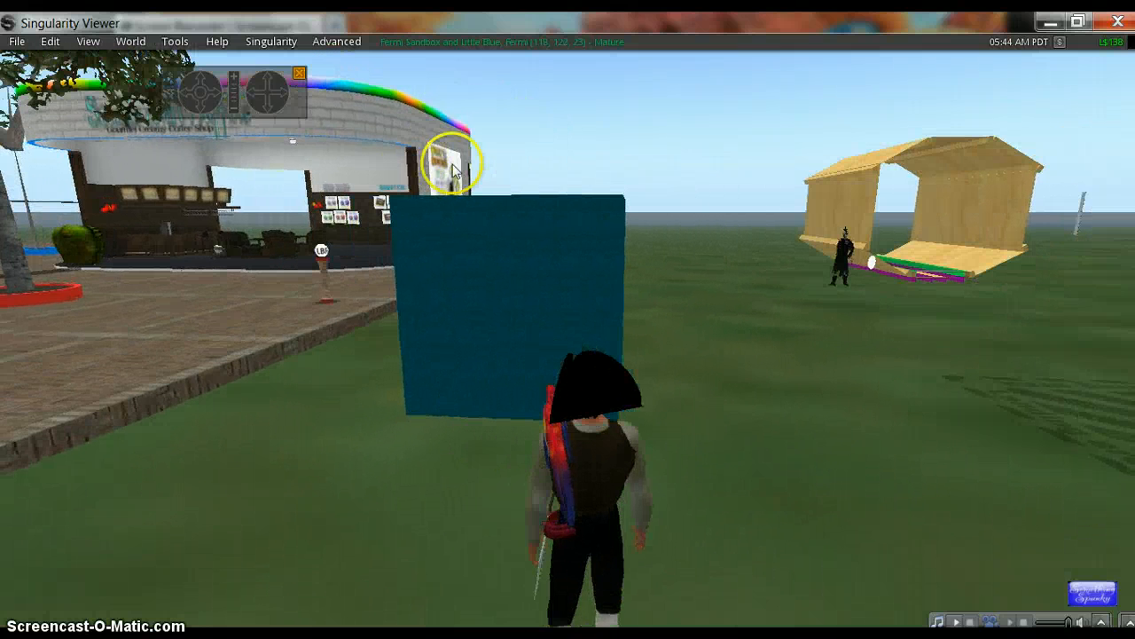
- Reopen the blue box for editing and show its texture settings
{"action": "right_click", "coordinate": [500, 300]}
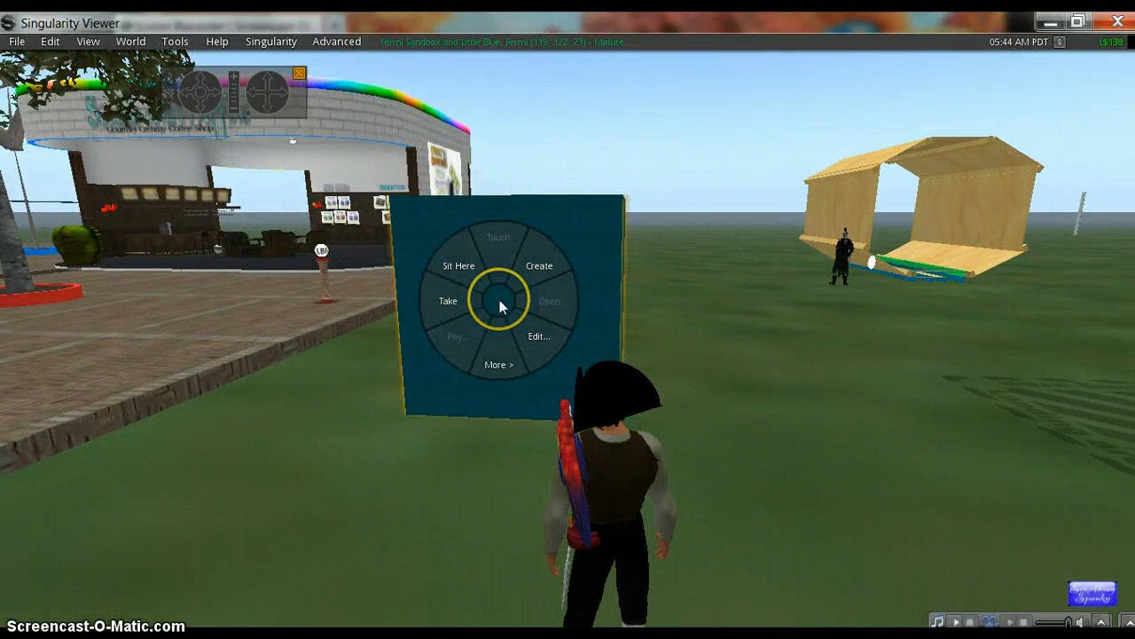
{"action": "left_click", "coordinate": [533, 335]}
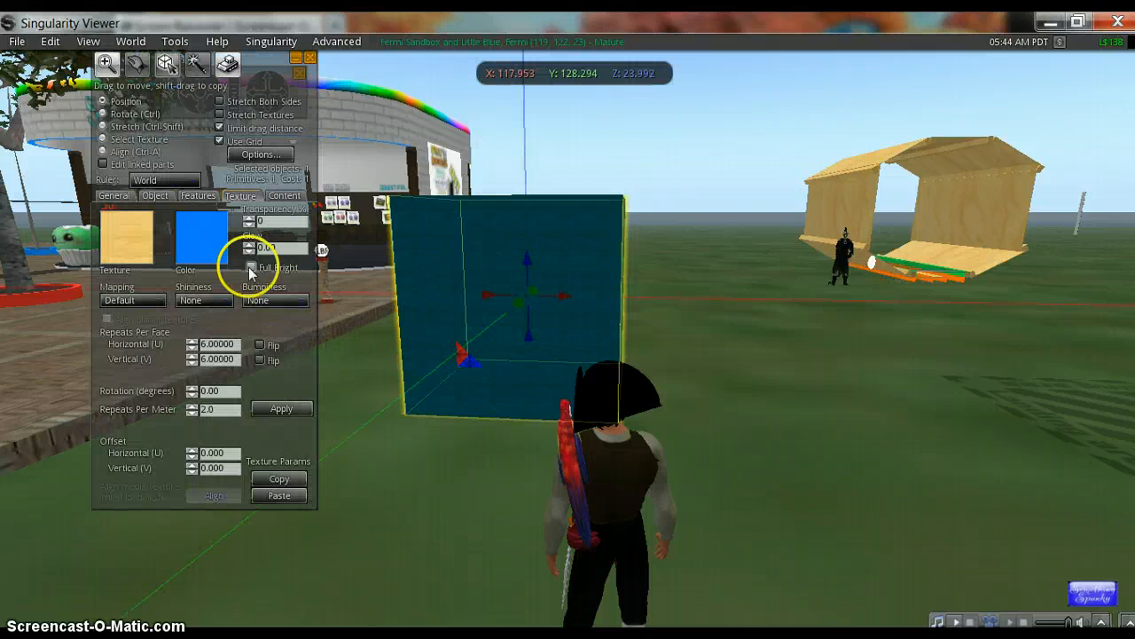
{"action": "left_click", "coordinate": [239, 200]}
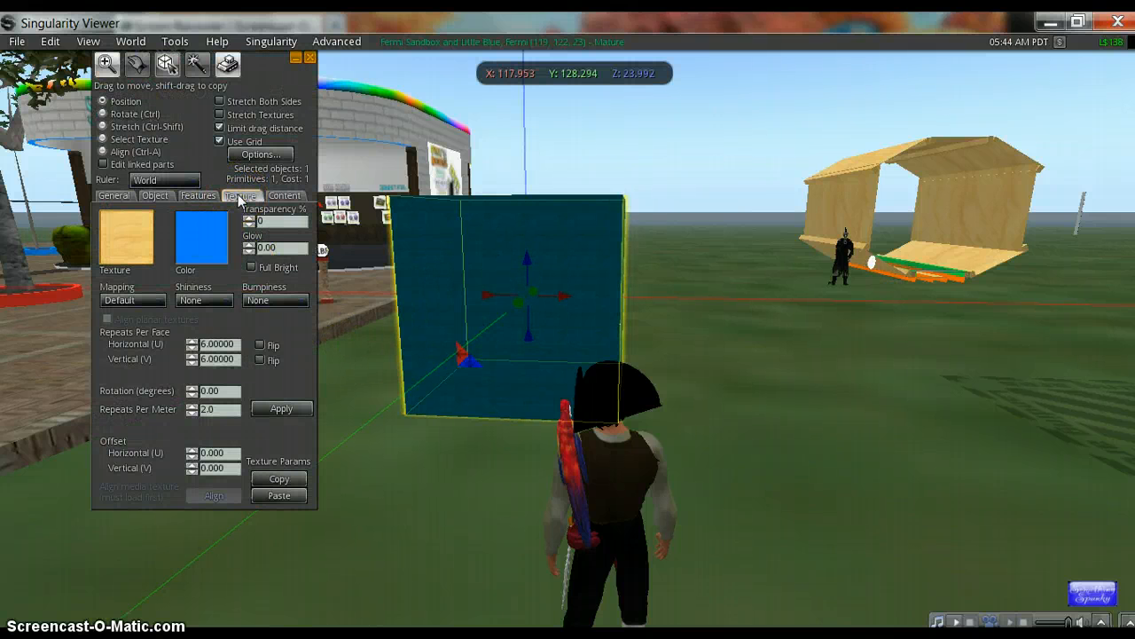
- Switch to Windows Photo Viewer to examine the TEXTURE MENU 4 image of the texture picker, then return to Singularity Viewer
{"action": "mouse_move", "coordinate": [648, 626]}
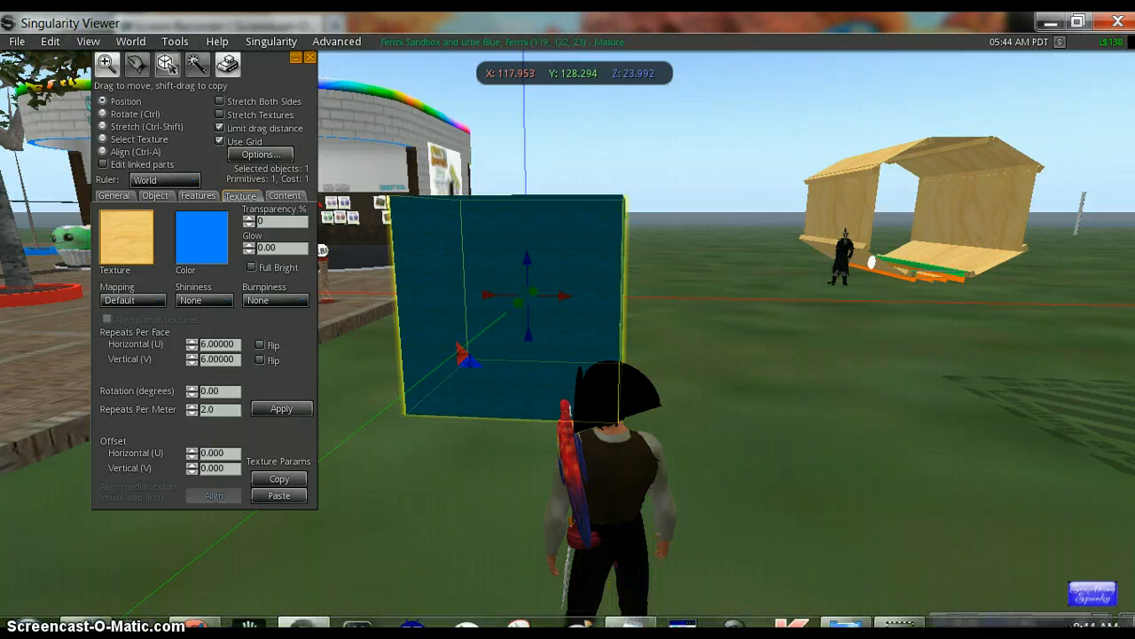
{"action": "left_click", "coordinate": [845, 624]}
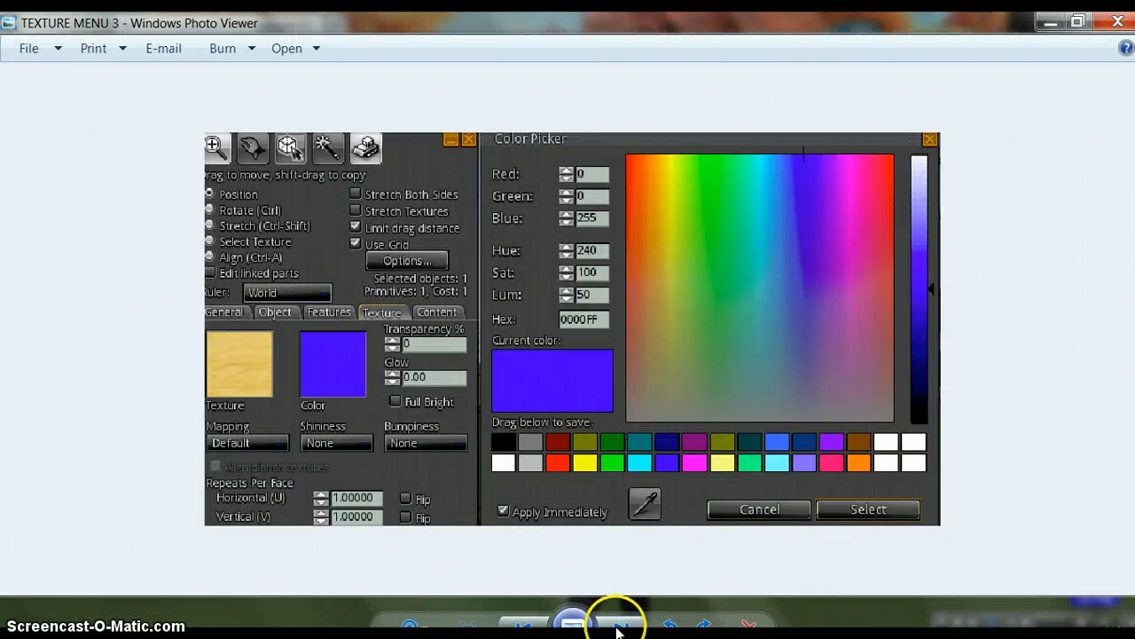
{"action": "left_click", "coordinate": [620, 627]}
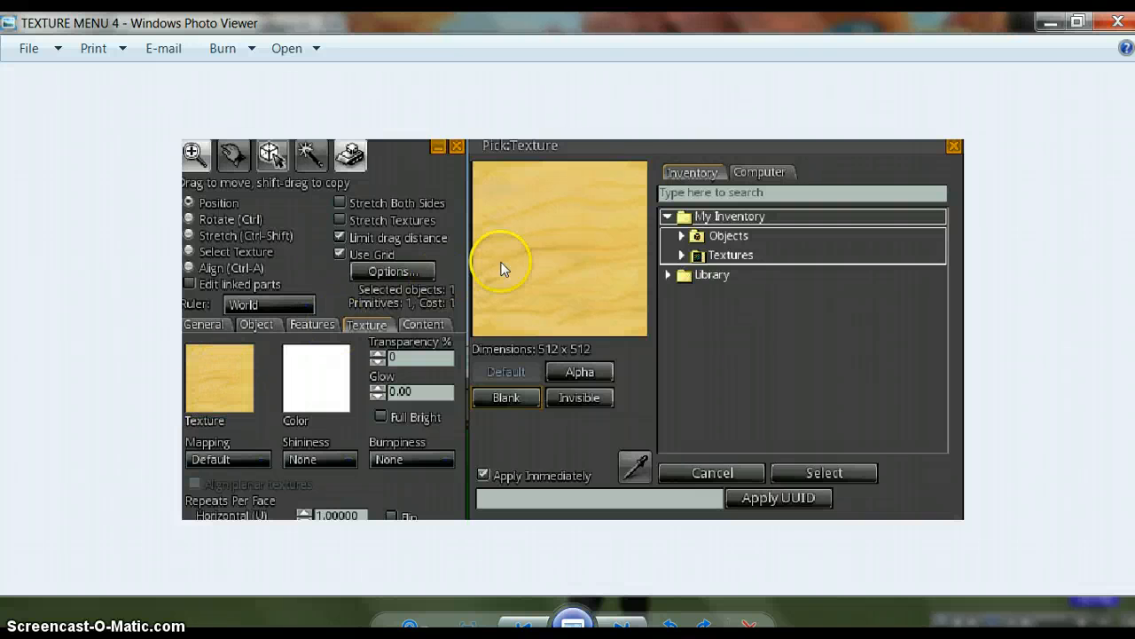
{"action": "left_click", "coordinate": [1050, 21]}
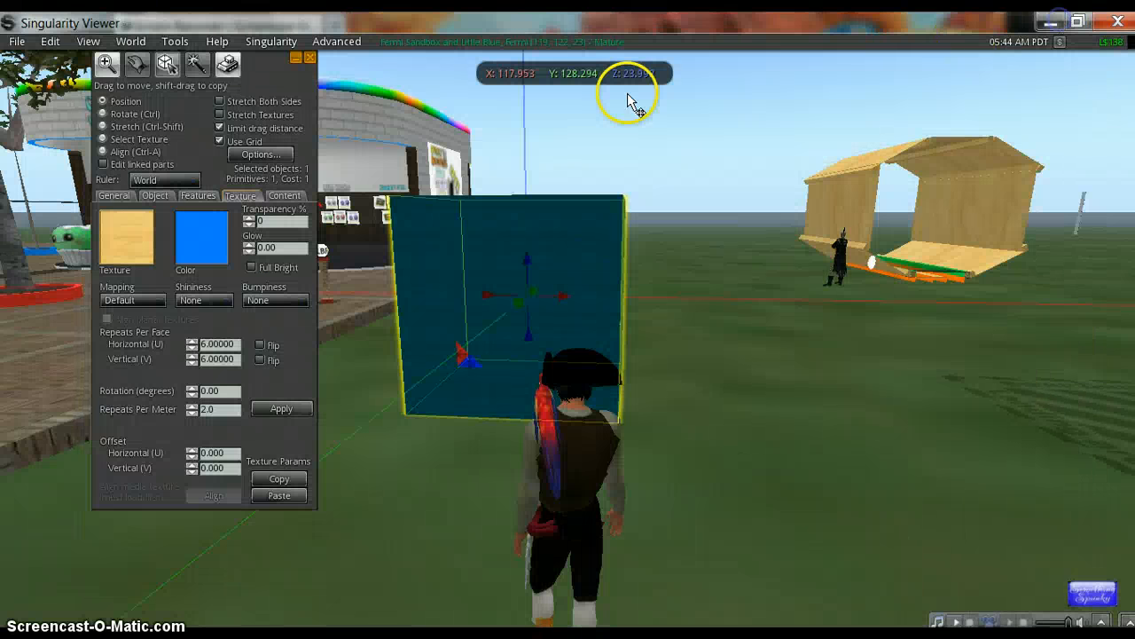
- Open the box's texture picker, reset the box's colour to white FFFFFF, and accept the colour
{"action": "left_click", "coordinate": [131, 257]}
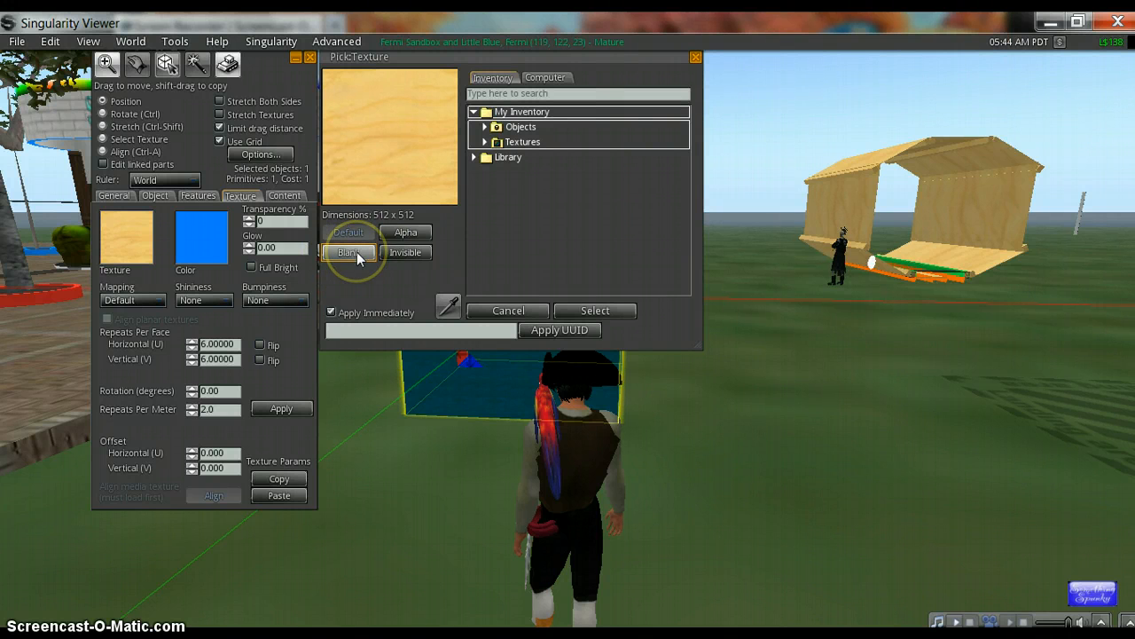
{"action": "left_click", "coordinate": [201, 253]}
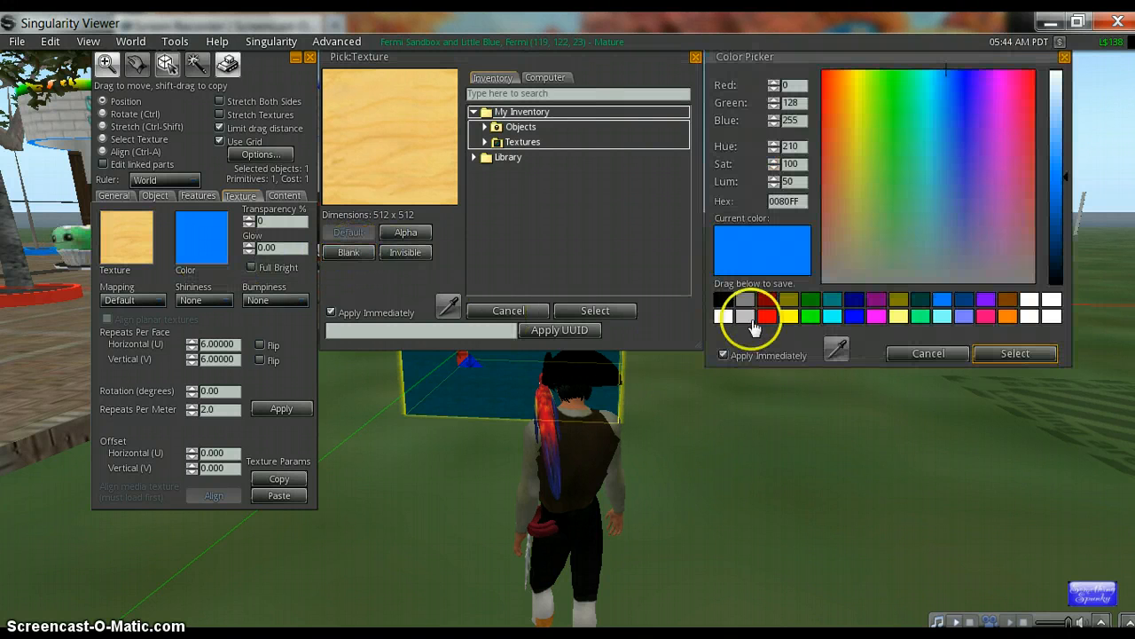
{"action": "left_click", "coordinate": [725, 318]}
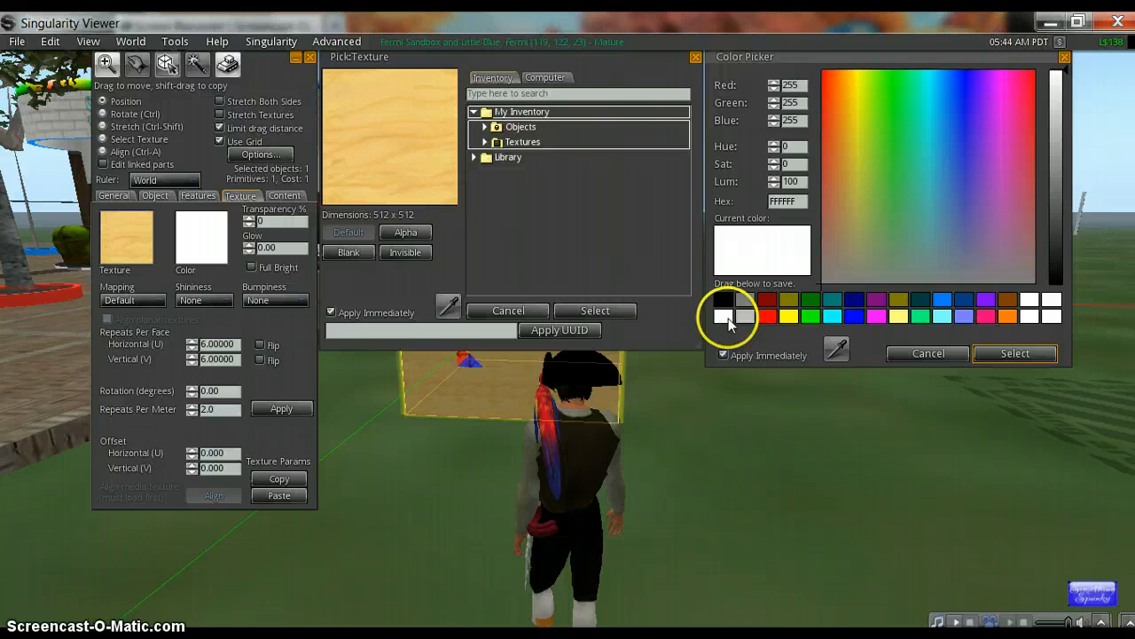
{"action": "left_click", "coordinate": [1014, 353]}
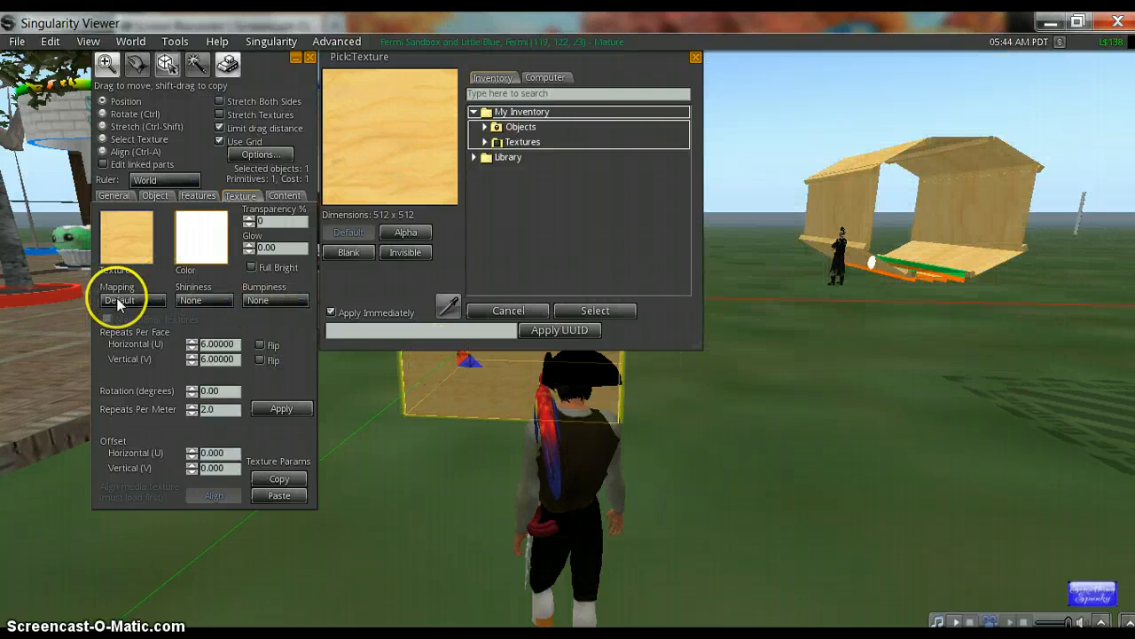
- Replace the box's wood texture with the Blank texture and accept the selection
{"action": "left_click", "coordinate": [129, 250]}
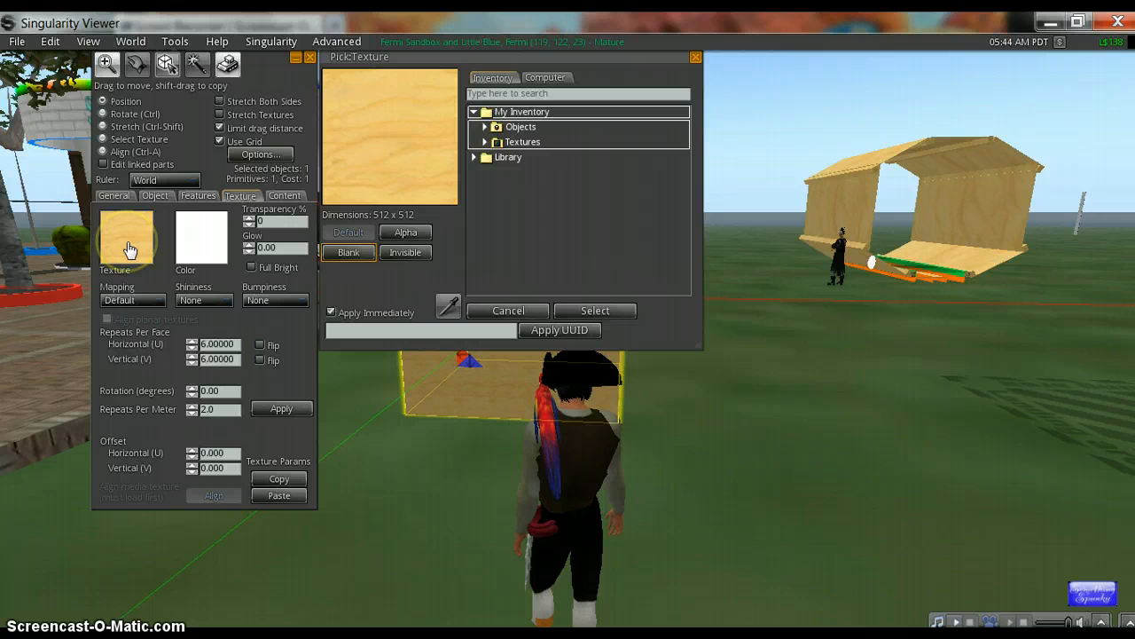
{"action": "left_click", "coordinate": [360, 252]}
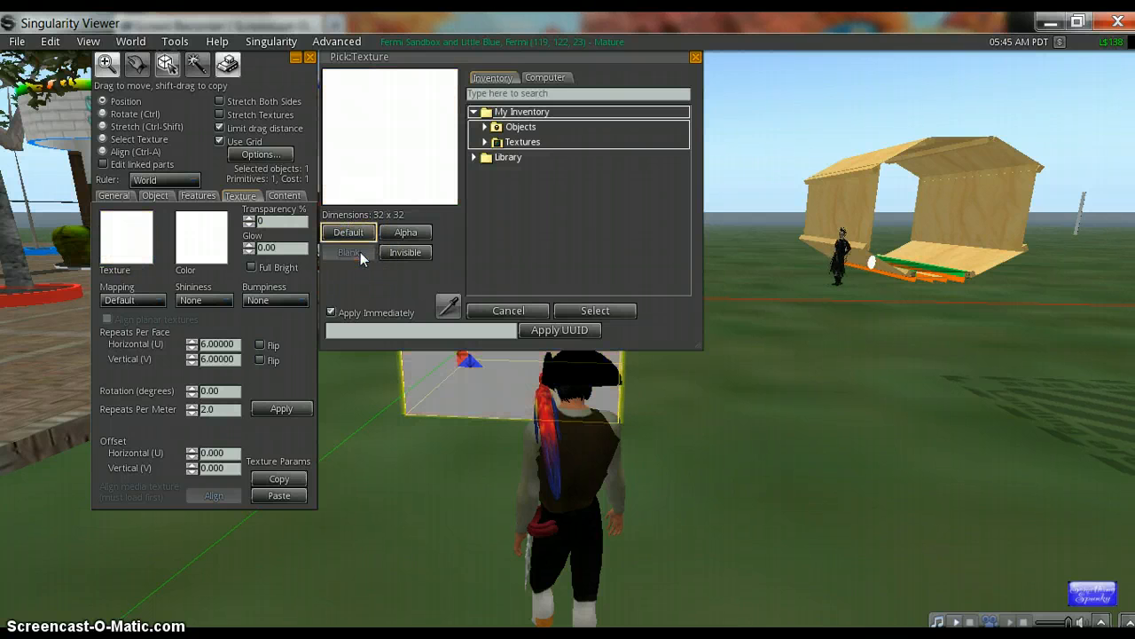
{"action": "left_click", "coordinate": [570, 313]}
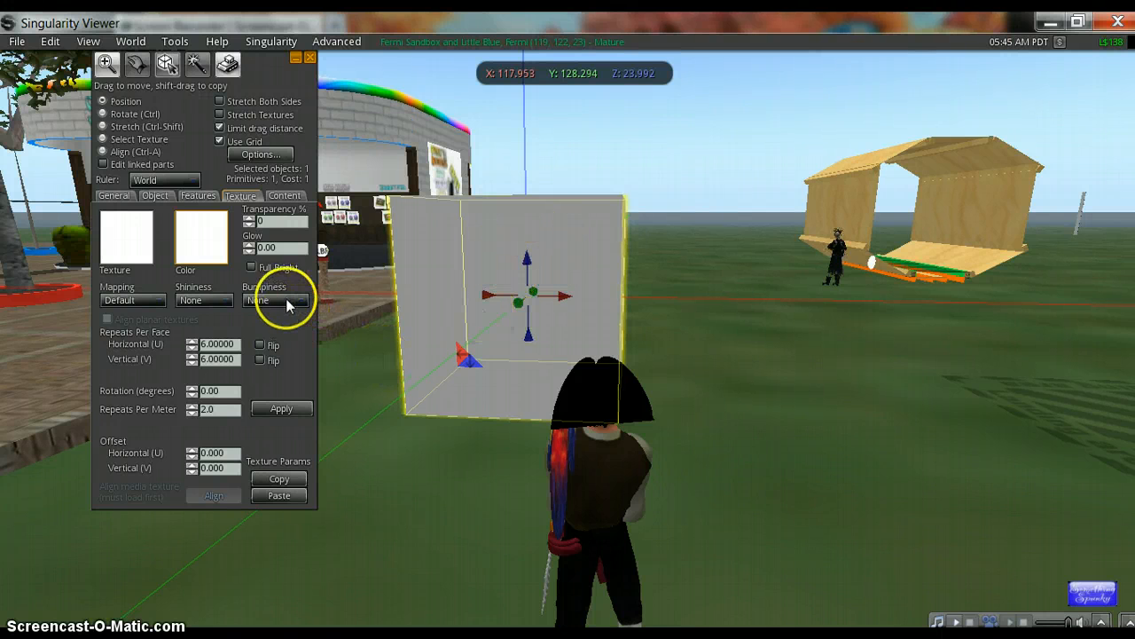
- Set the white box's shininess to High
{"action": "left_click", "coordinate": [203, 299]}
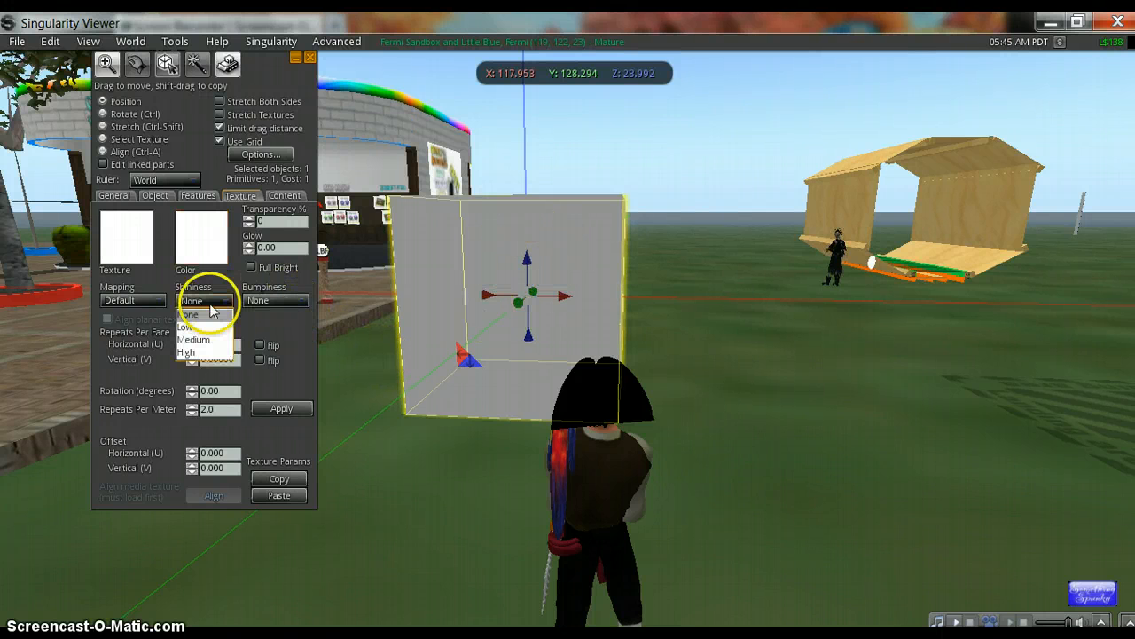
{"action": "left_click", "coordinate": [202, 353]}
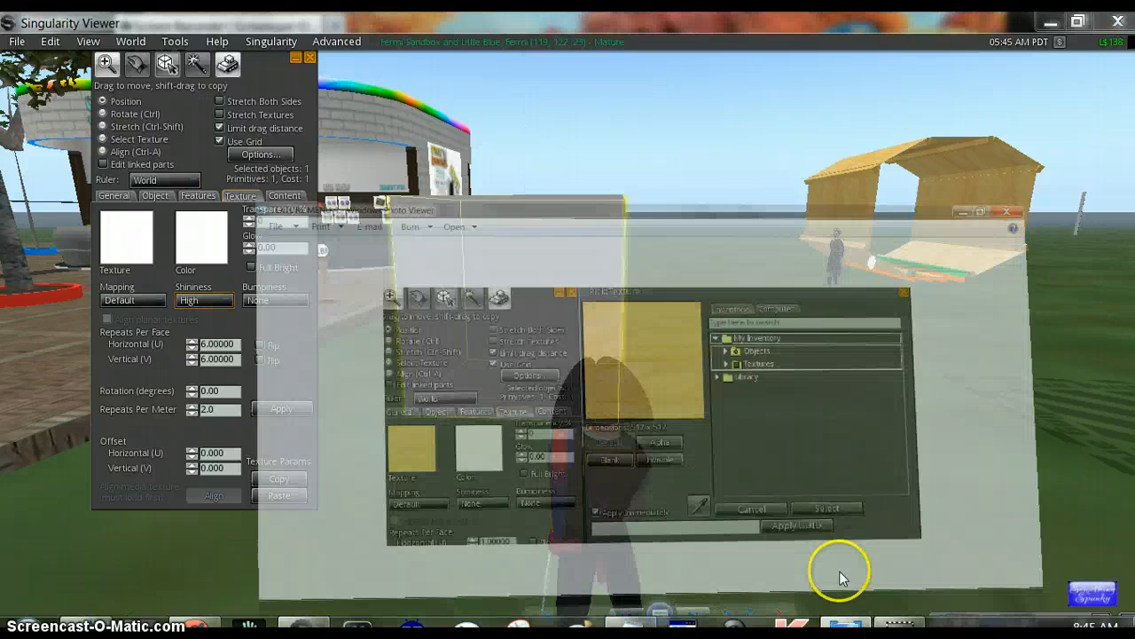
- Switch to Windows Photo Viewer to examine the TEXTURE MENU 5 and TEXTURE MENU 6 images, ending back in Singularity Viewer
{"action": "left_click", "coordinate": [748, 563]}
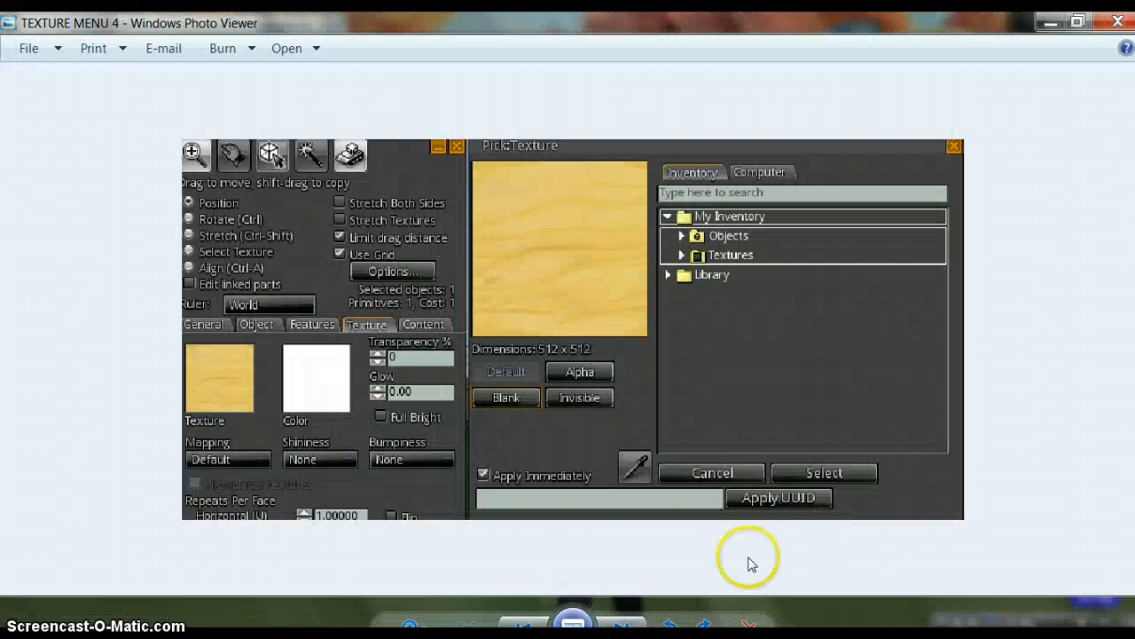
{"action": "left_click", "coordinate": [623, 629]}
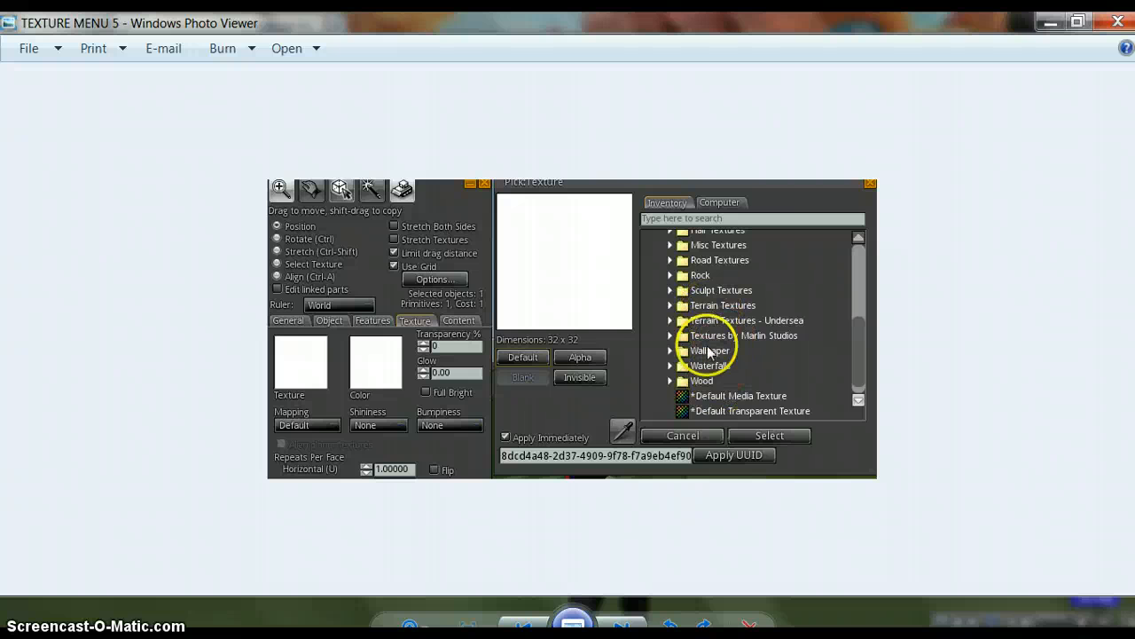
{"action": "left_click", "coordinate": [1050, 24]}
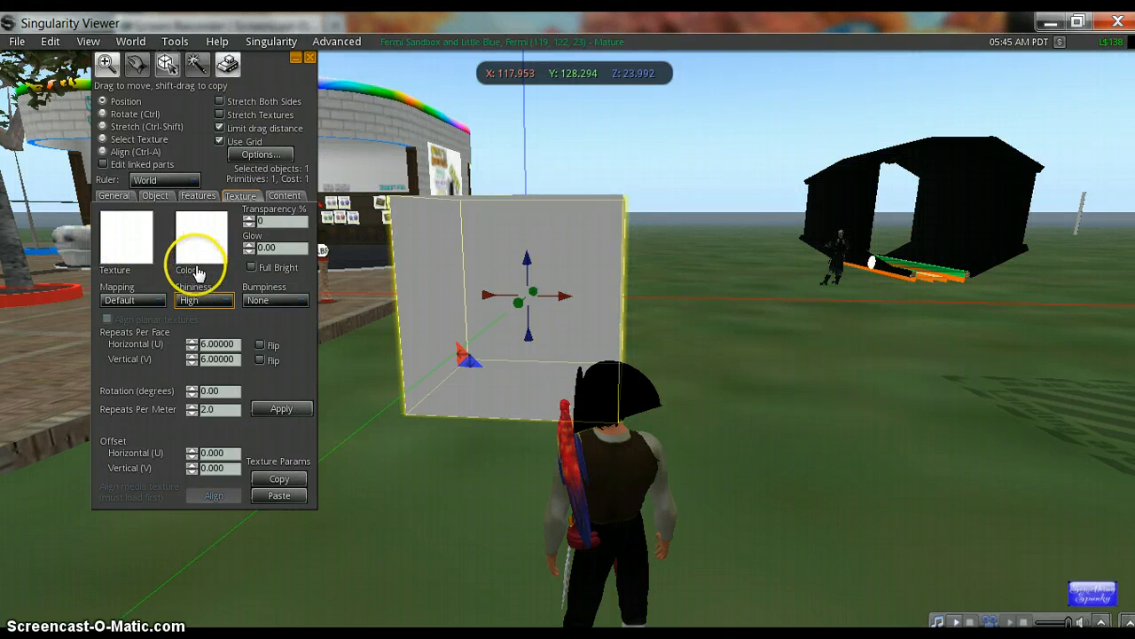
{"action": "mouse_move", "coordinate": [773, 631]}
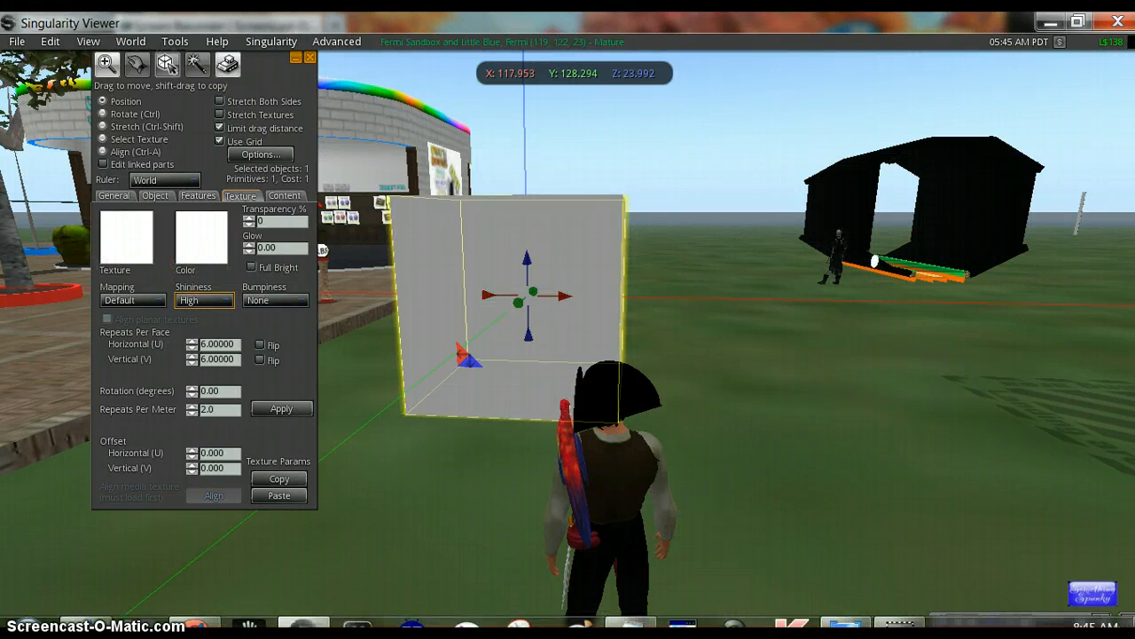
{"action": "left_click", "coordinate": [756, 555]}
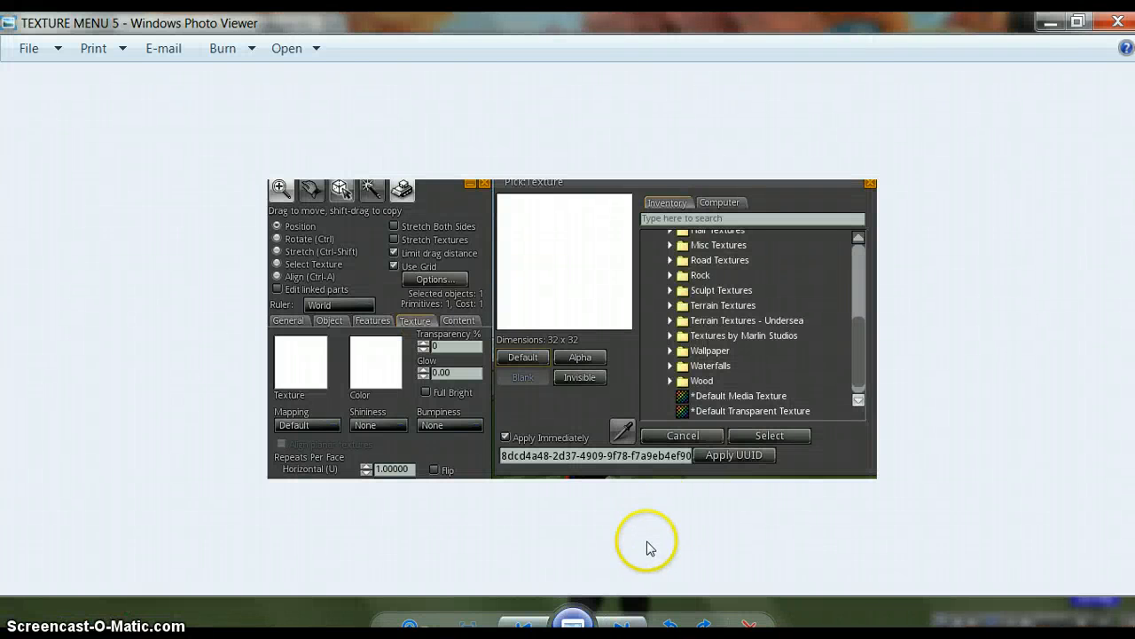
{"action": "left_click", "coordinate": [610, 626]}
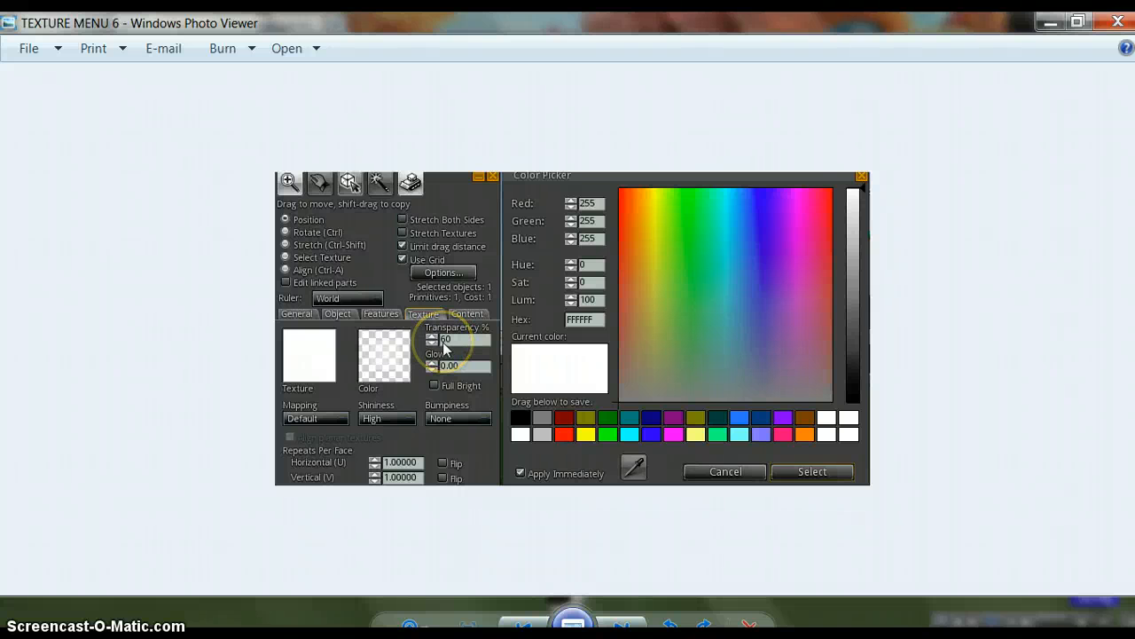
{"action": "left_click", "coordinate": [1050, 22]}
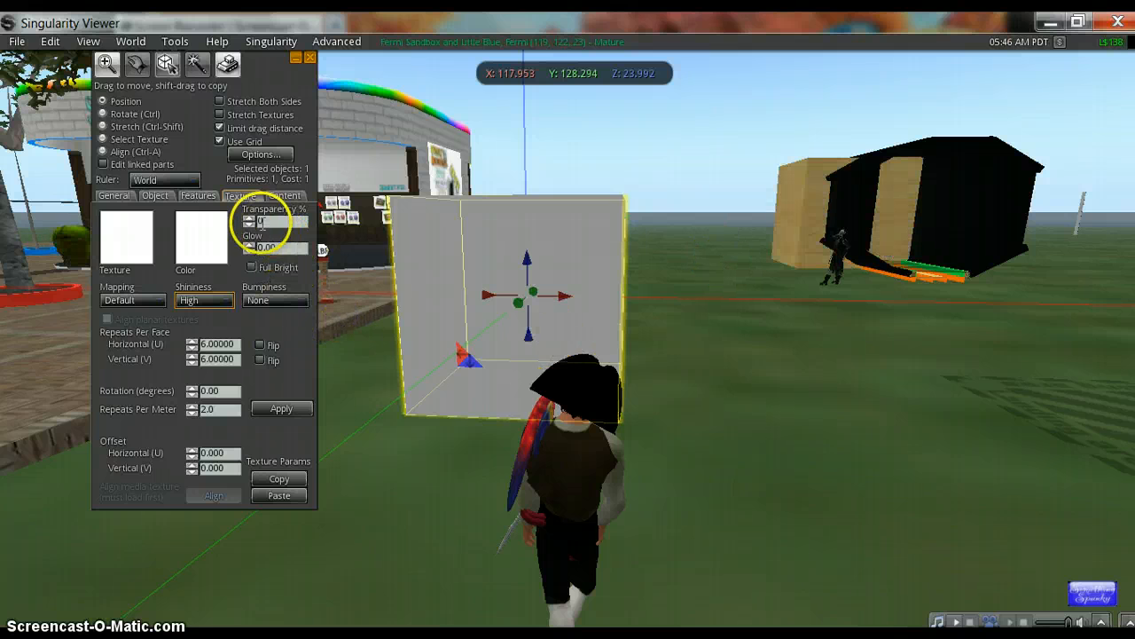
- Change the box's colour from the saved swatches to green 00FF80 and accept it
{"action": "left_click", "coordinate": [202, 238]}
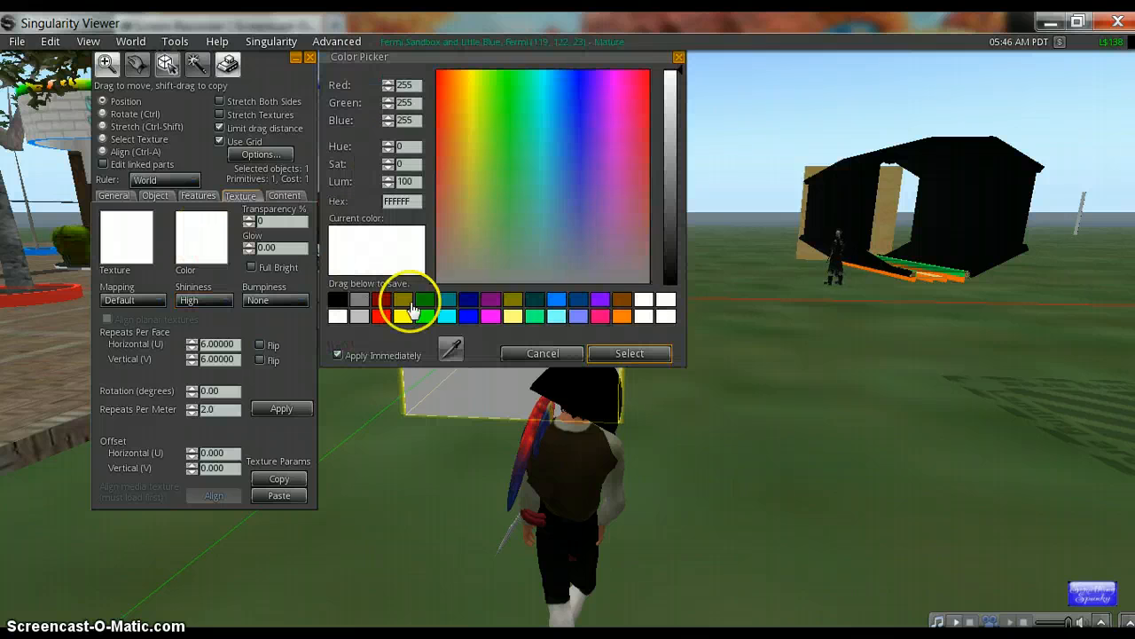
{"action": "left_click", "coordinate": [538, 317]}
{"action": "left_click", "coordinate": [537, 318]}
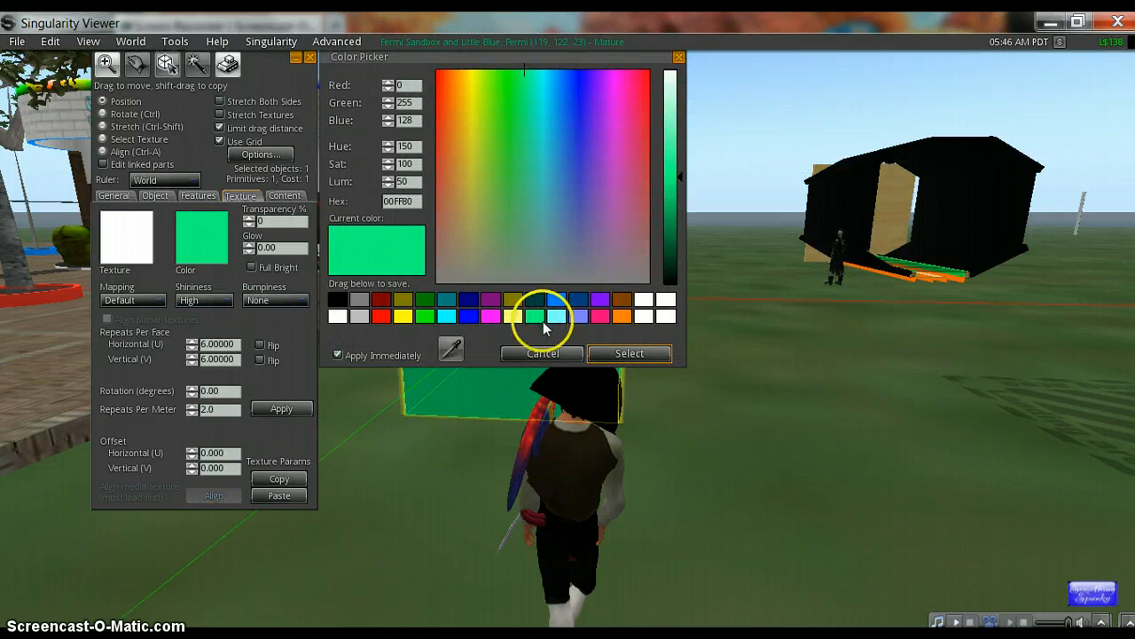
{"action": "left_click", "coordinate": [606, 359]}
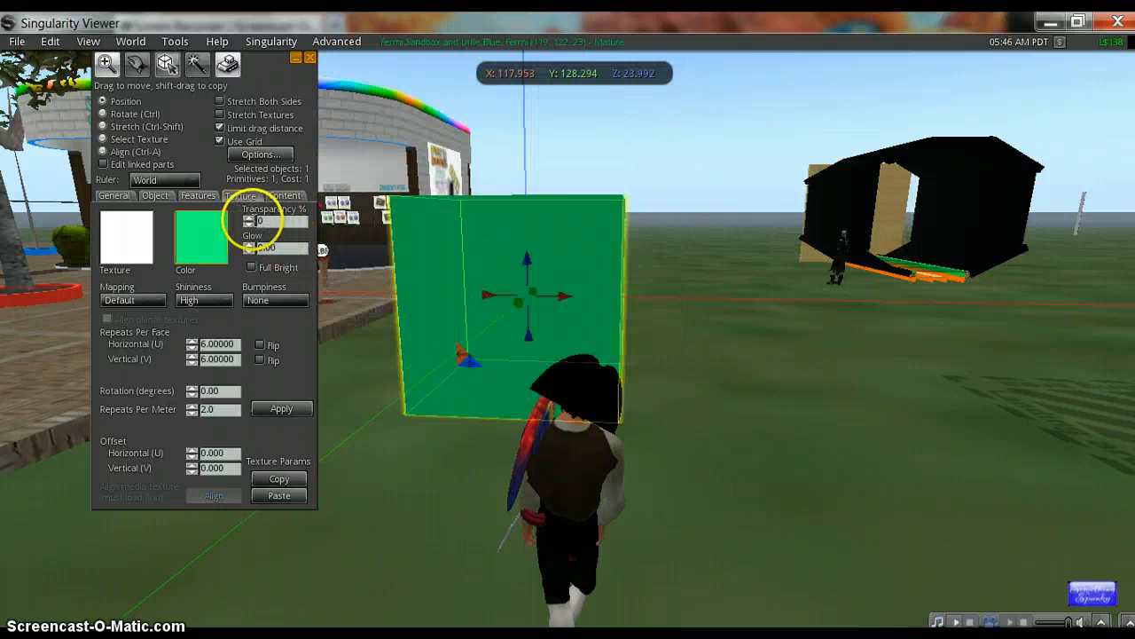
- Raise the green box's transparency to 52 percent
{"action": "left_click", "coordinate": [249, 220]}
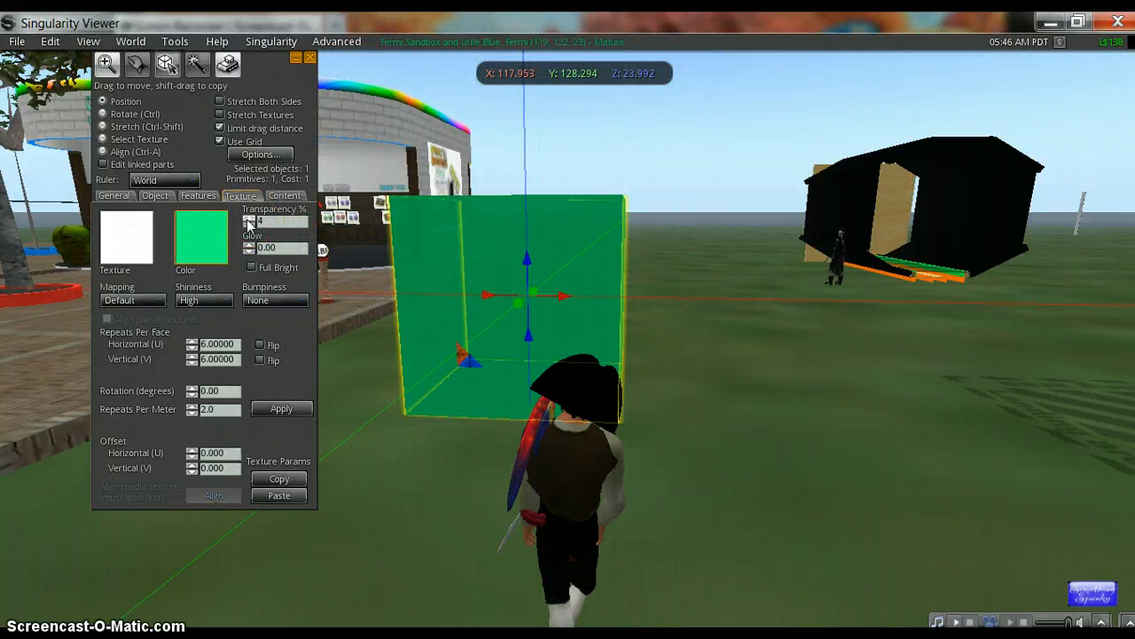
{"action": "left_click", "coordinate": [249, 220]}
{"action": "left_click", "coordinate": [249, 220]}
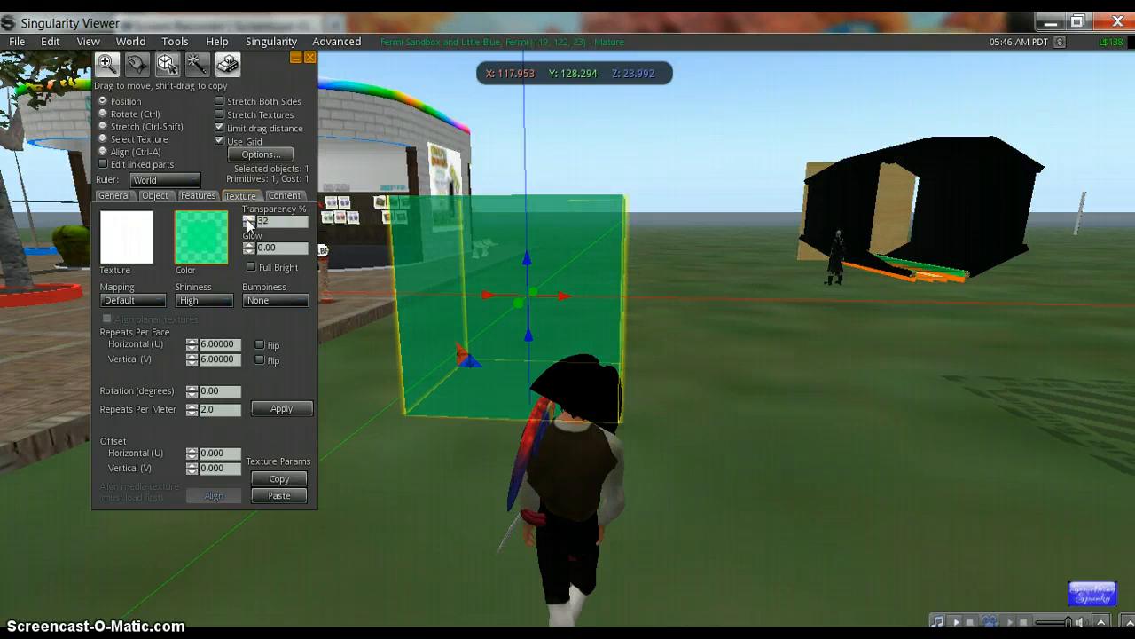
{"action": "left_click", "coordinate": [249, 220]}
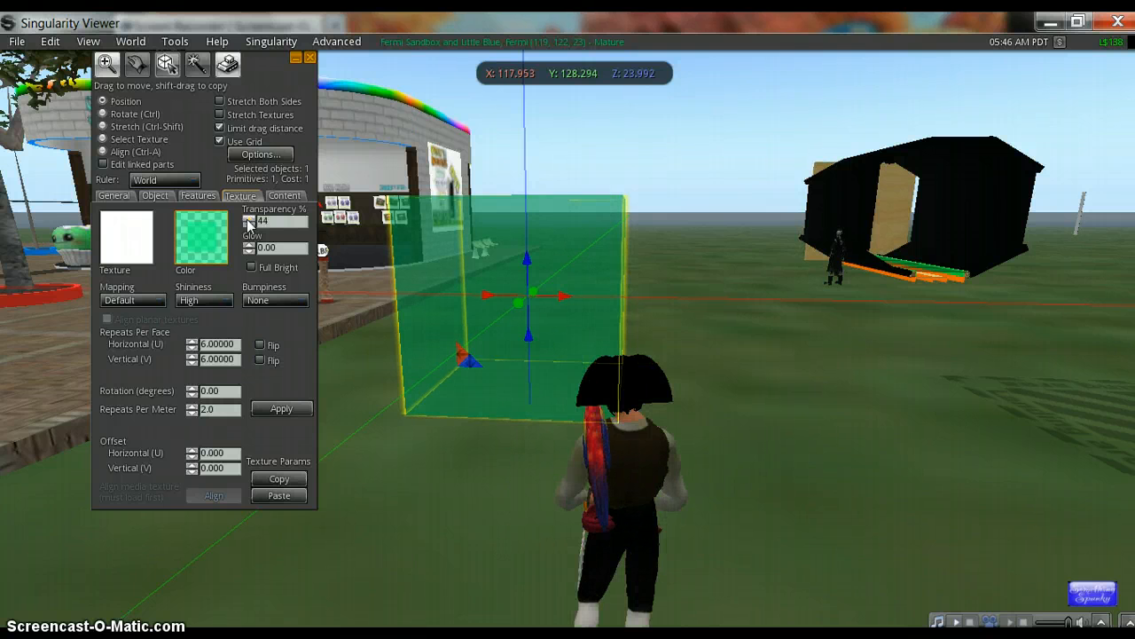
{"action": "left_click", "coordinate": [249, 220]}
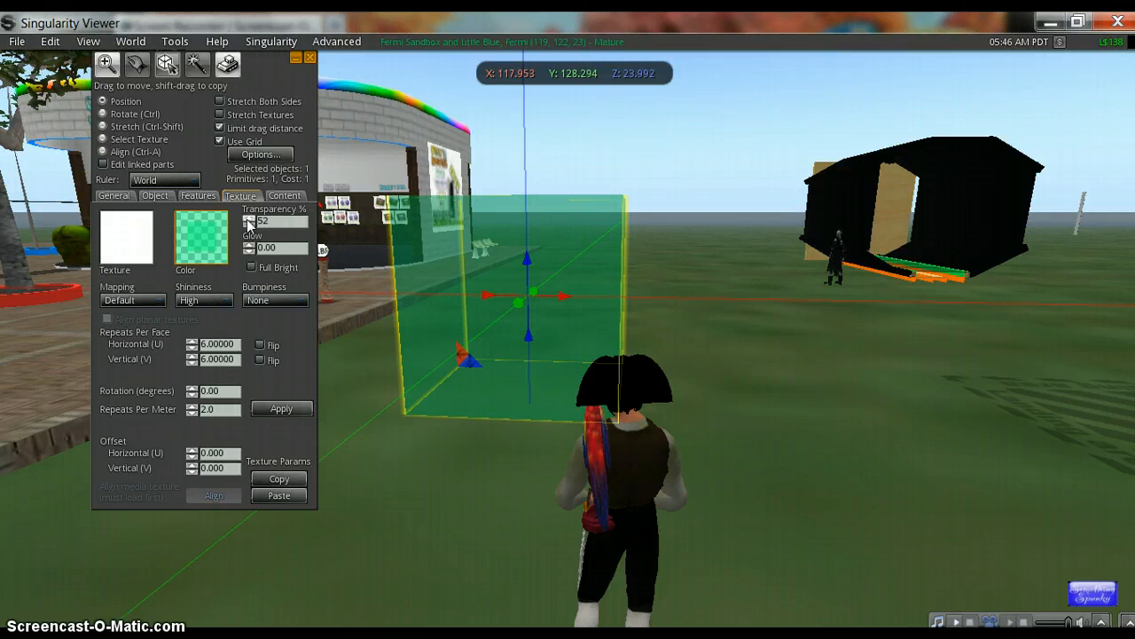
- Move the box along the red X axis to 120.084, close its editor, and walk the avatar towards it and back
{"action": "left_click_drag", "start_coordinate": [568, 297], "coordinate": [700, 300]}
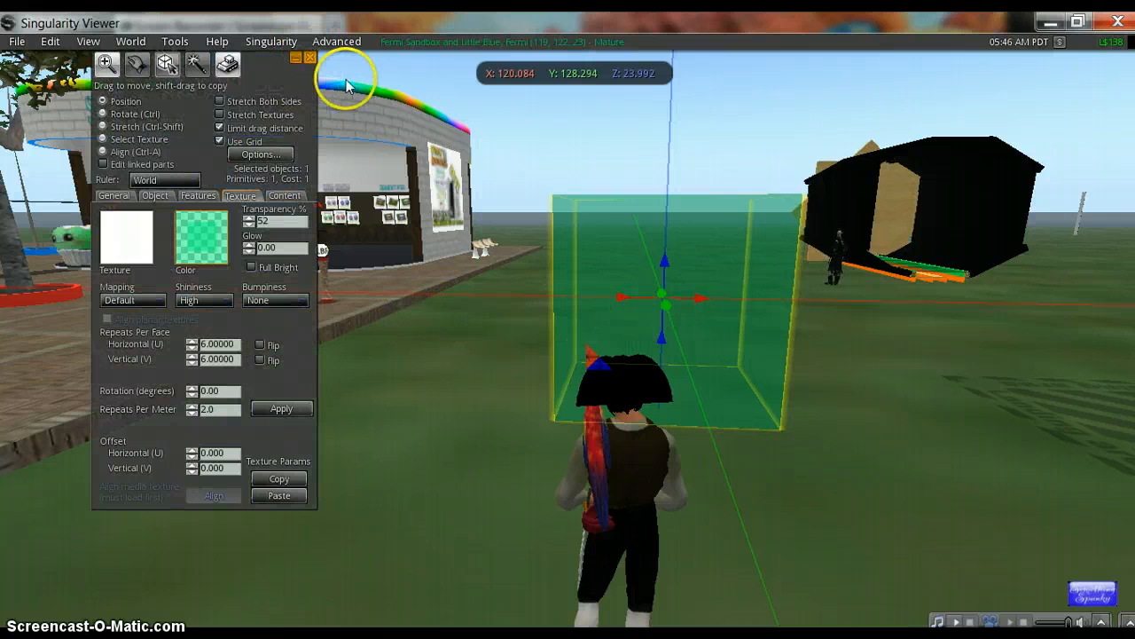
{"action": "key", "text": "Up"}
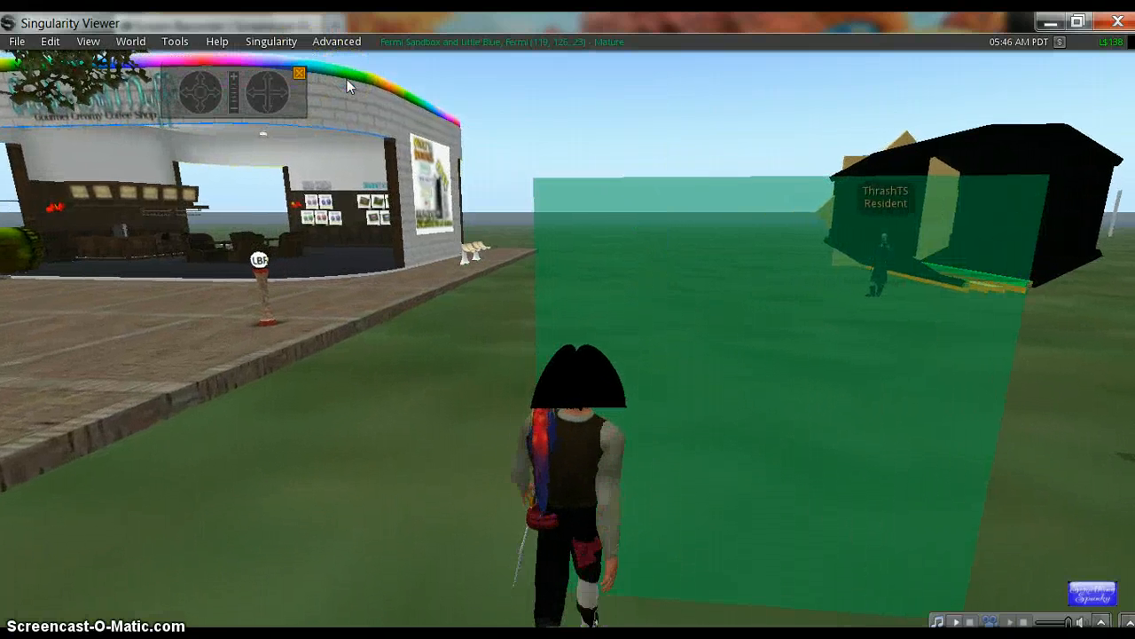
{"action": "key", "text": "Up"}
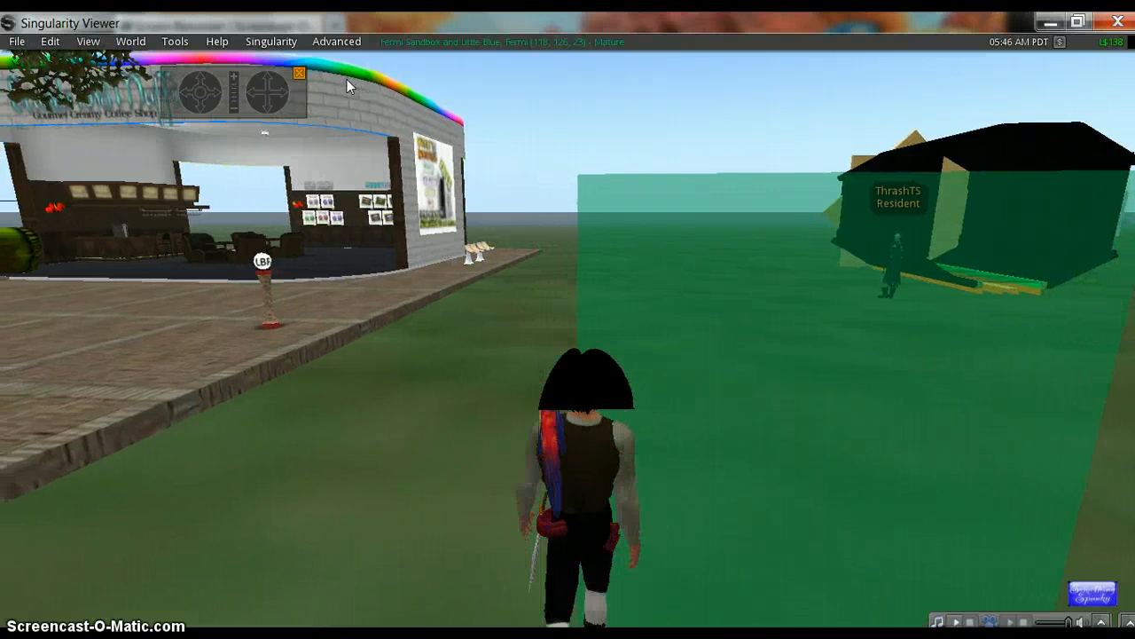
{"action": "key", "text": "Down"}
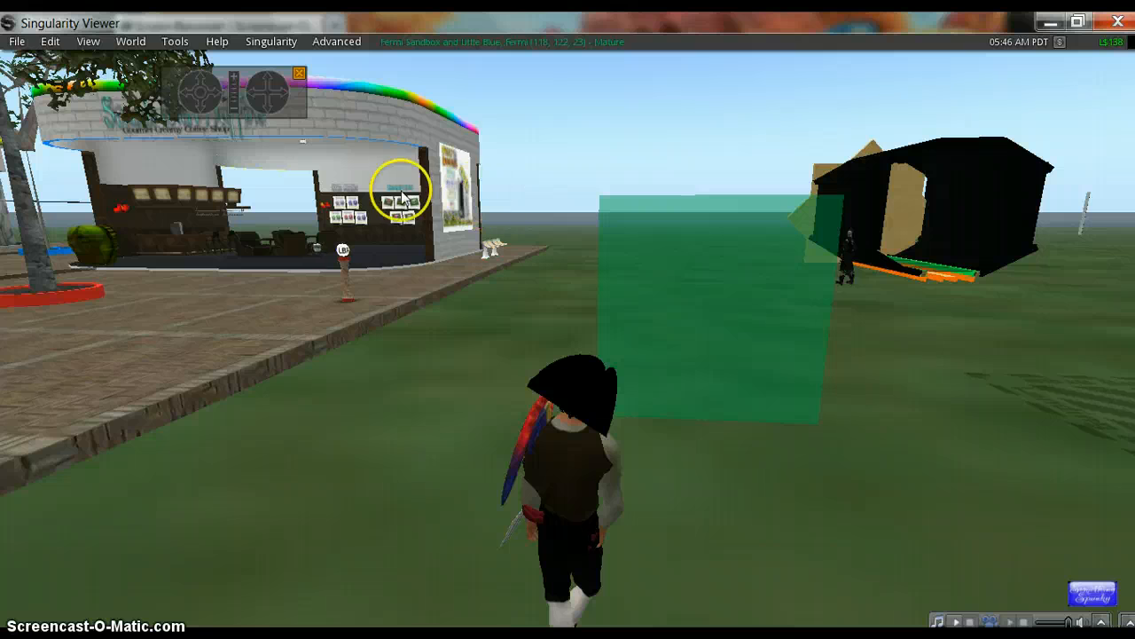
- Reopen the green box for editing and set its transparency to 50 percent
{"action": "left_click", "coordinate": [185, 98]}
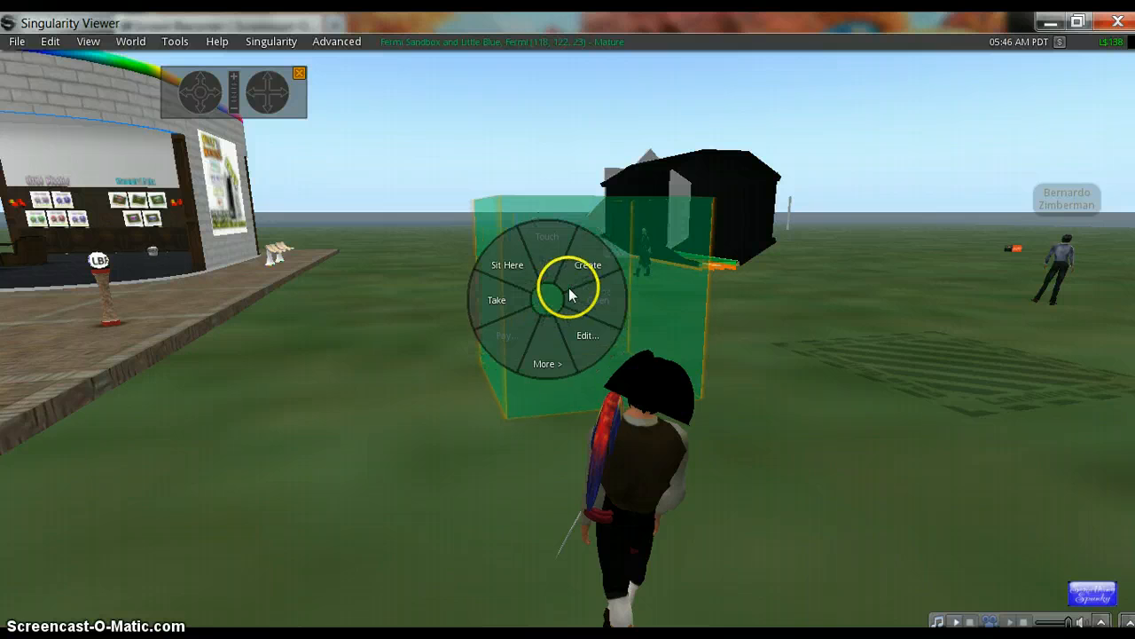
{"action": "left_click", "coordinate": [583, 328]}
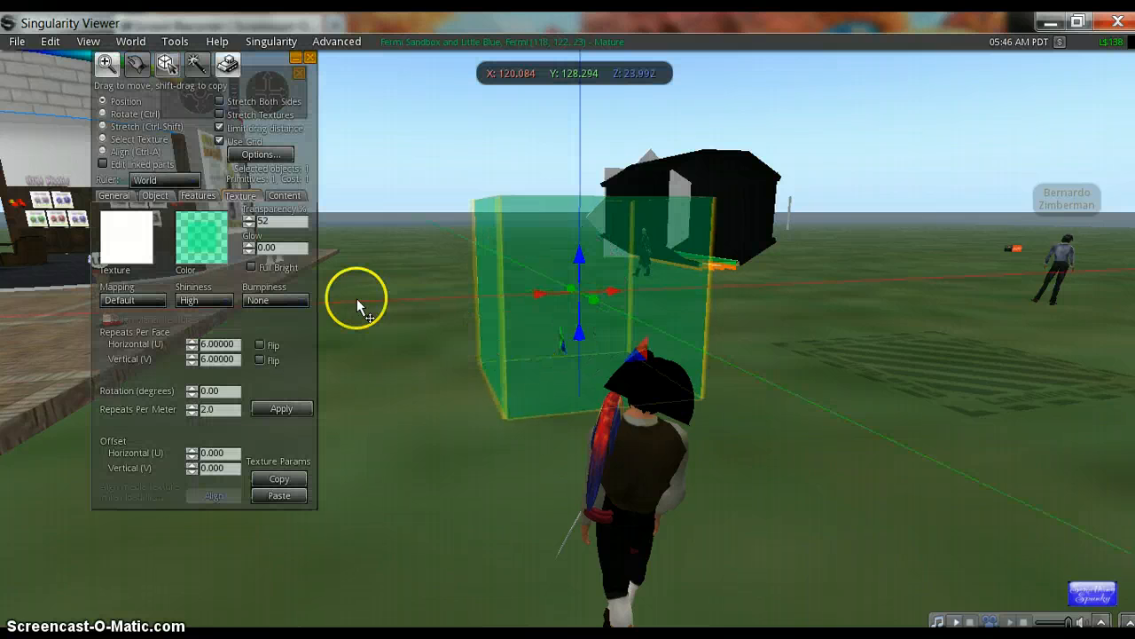
{"action": "left_click", "coordinate": [242, 195]}
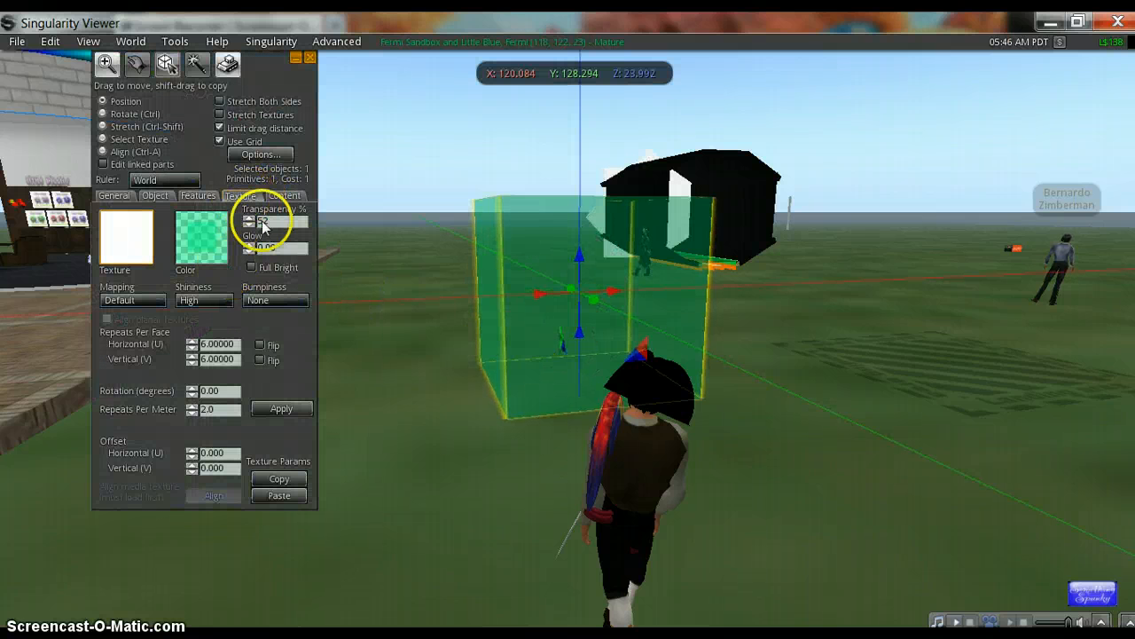
- Change the transparent box's colour to blue 0000FF and accept it
{"action": "left_click", "coordinate": [199, 241]}
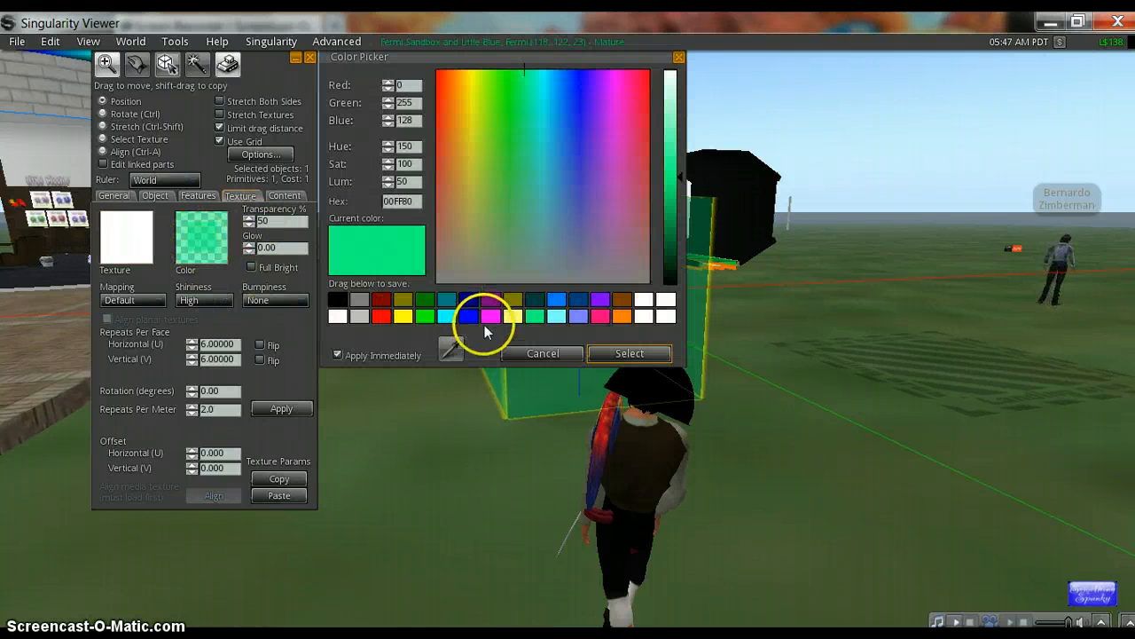
{"action": "left_click", "coordinate": [470, 316]}
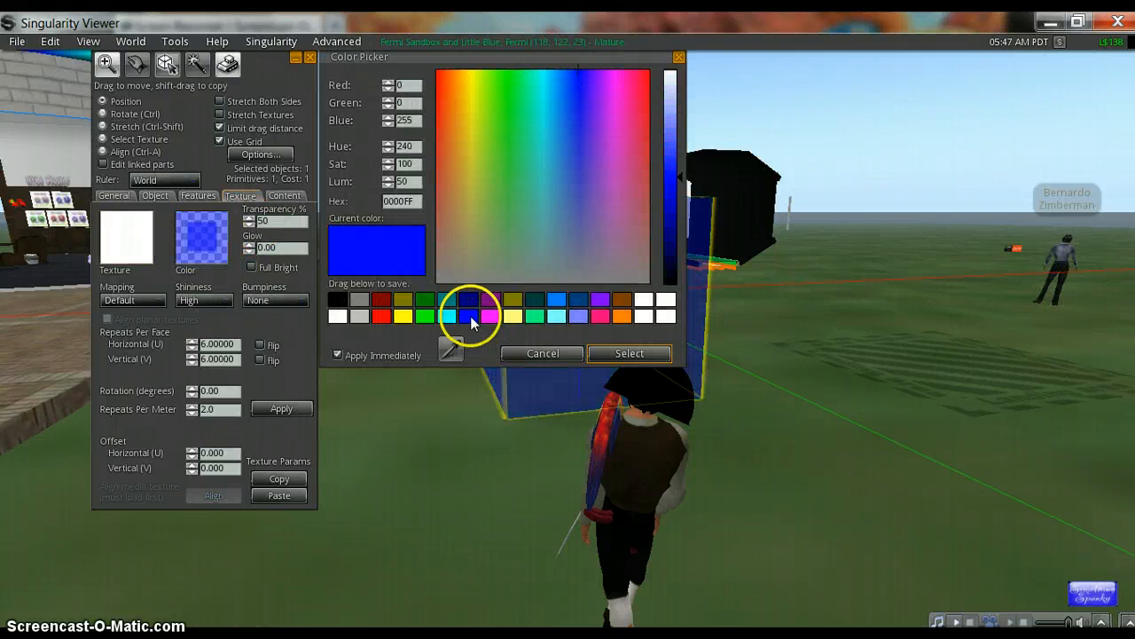
{"action": "left_click", "coordinate": [609, 353]}
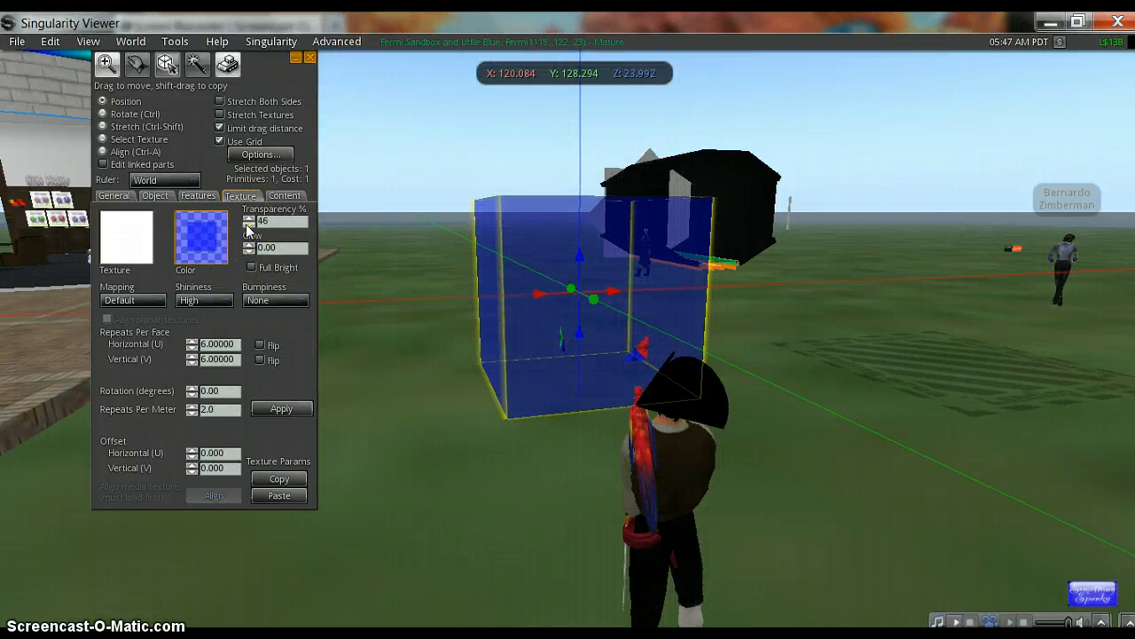
- Lower the blue box's transparency to 0 to make it solid, and raise it again to 50 percent
{"action": "left_click_drag", "start_coordinate": [249, 227], "coordinate": [250, 227]}
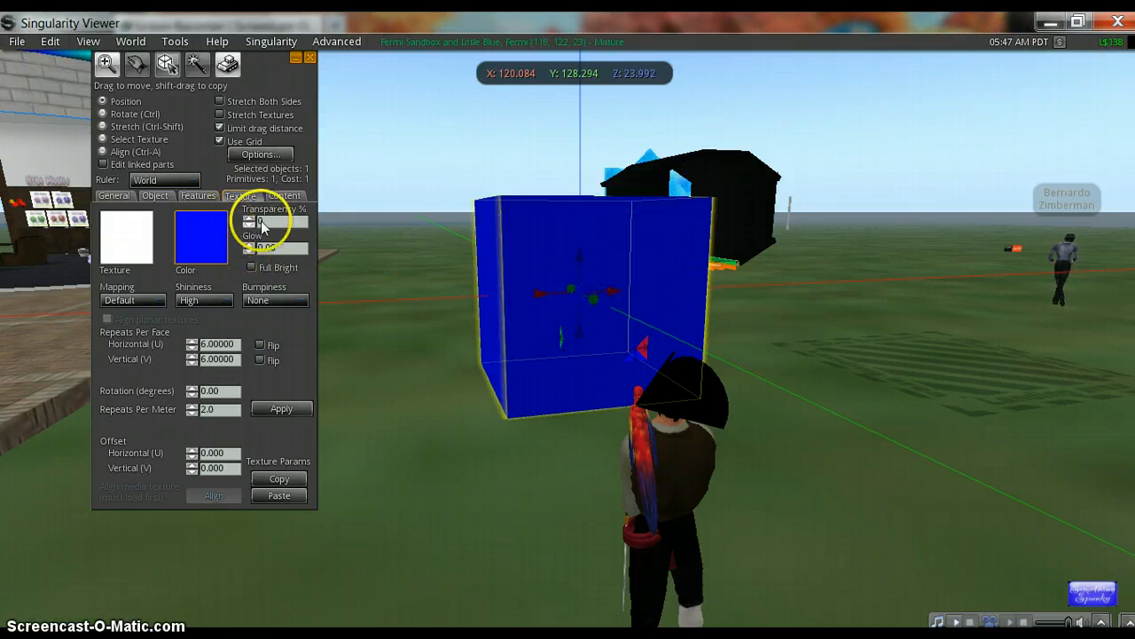
{"action": "left_click", "coordinate": [249, 218]}
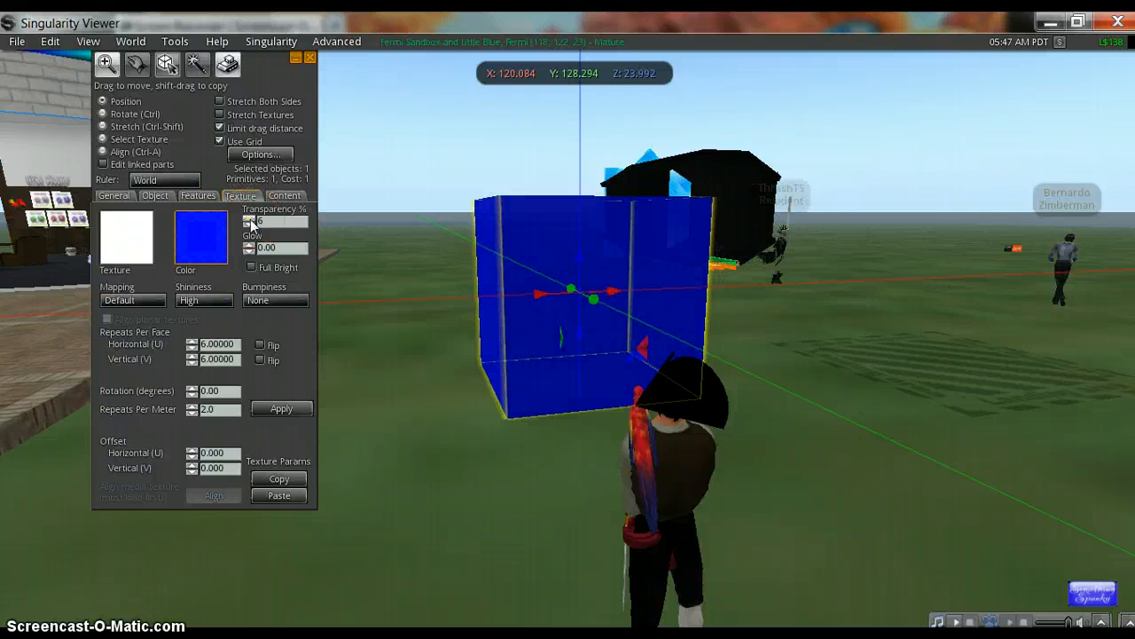
{"action": "left_click", "coordinate": [250, 218]}
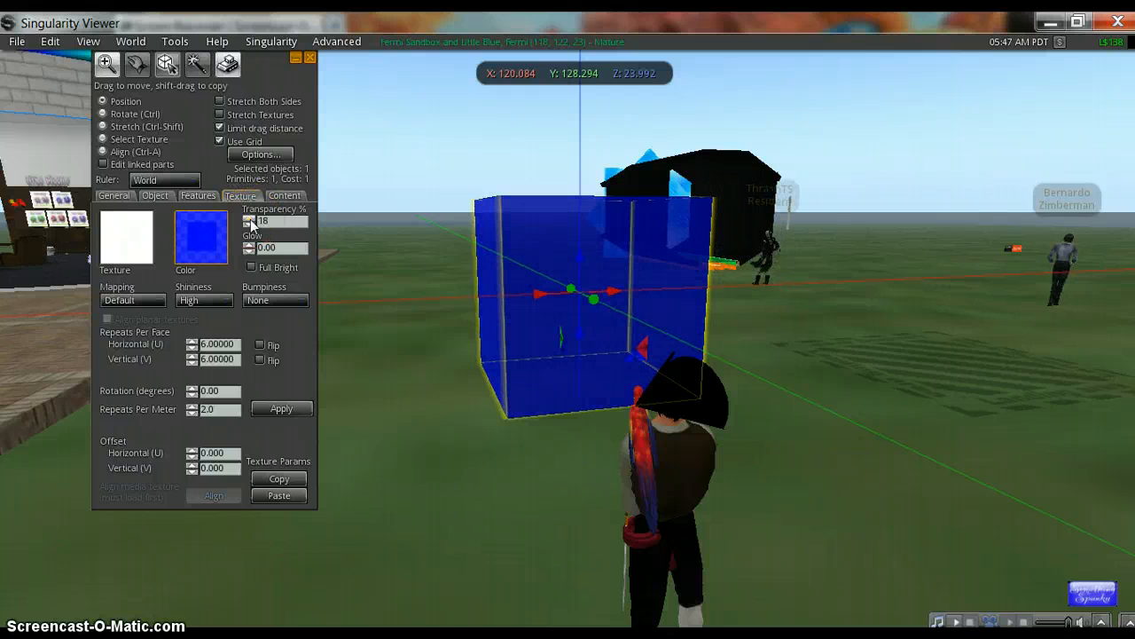
{"action": "left_click", "coordinate": [250, 220]}
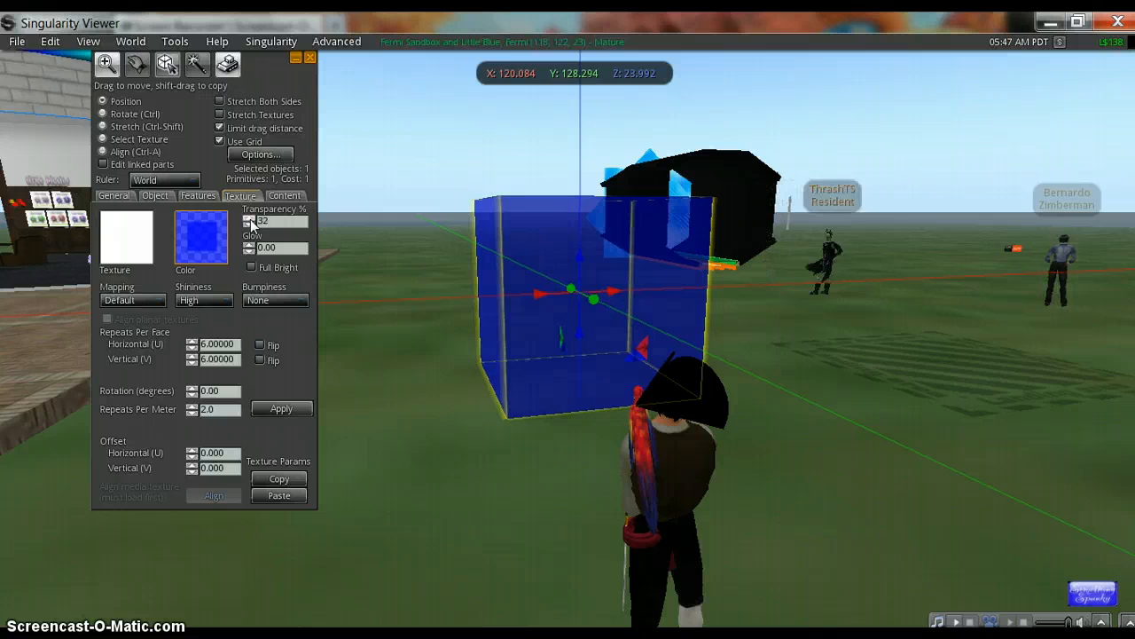
{"action": "left_click", "coordinate": [249, 219]}
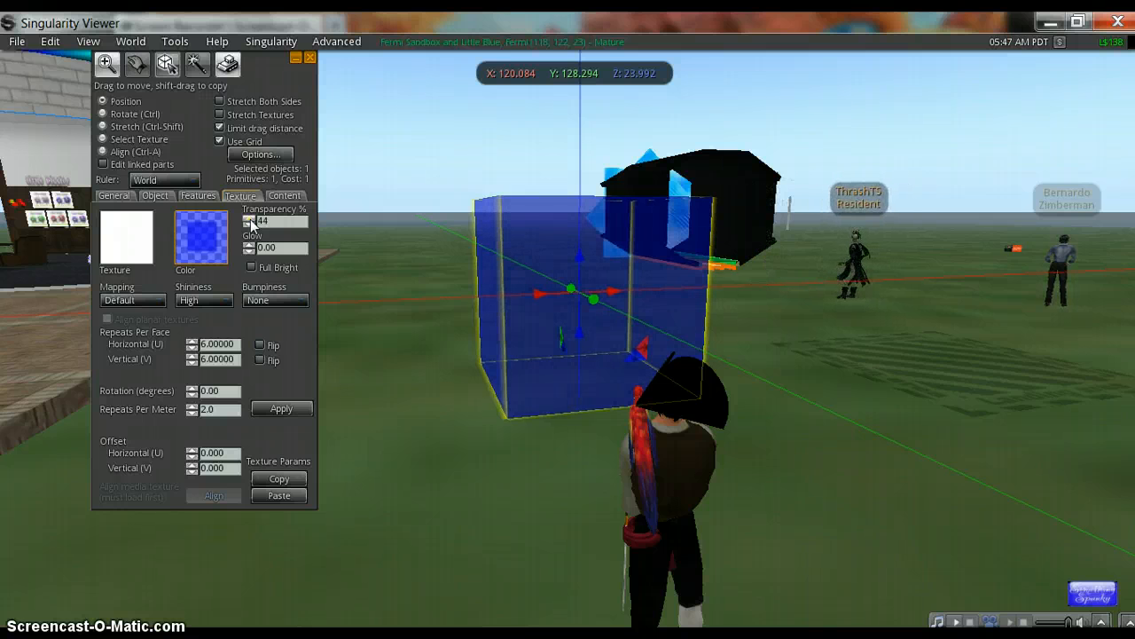
{"action": "left_click", "coordinate": [250, 224]}
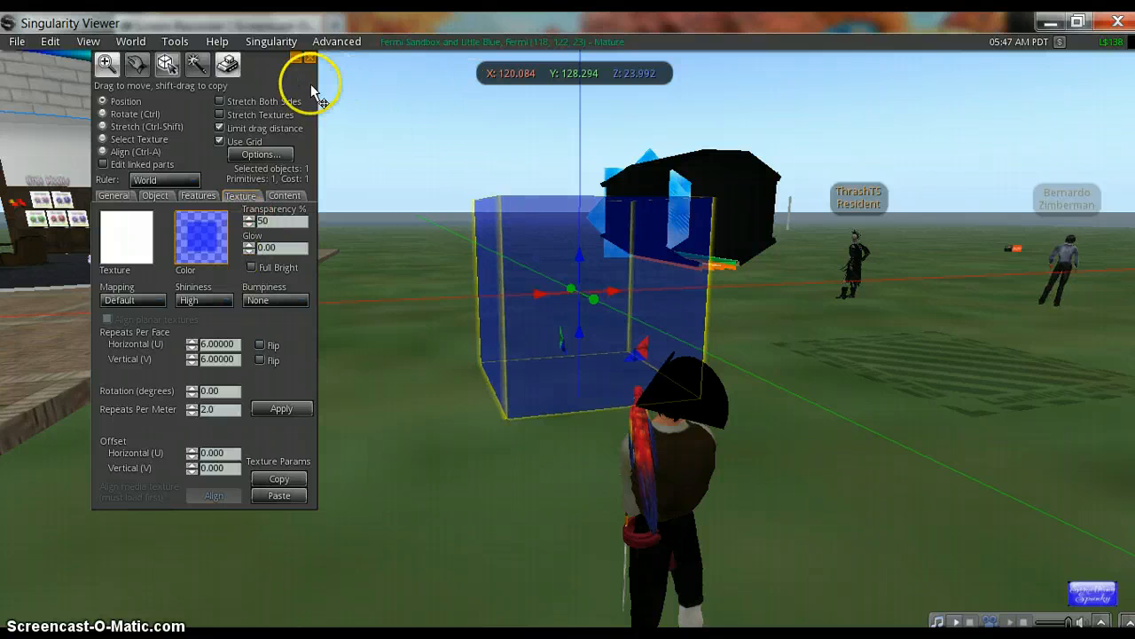
- Reposition the object editing window so that it covers neither the camera controls nor the blue box
{"action": "left_click_drag", "start_coordinate": [272, 63], "coordinate": [290, 160]}
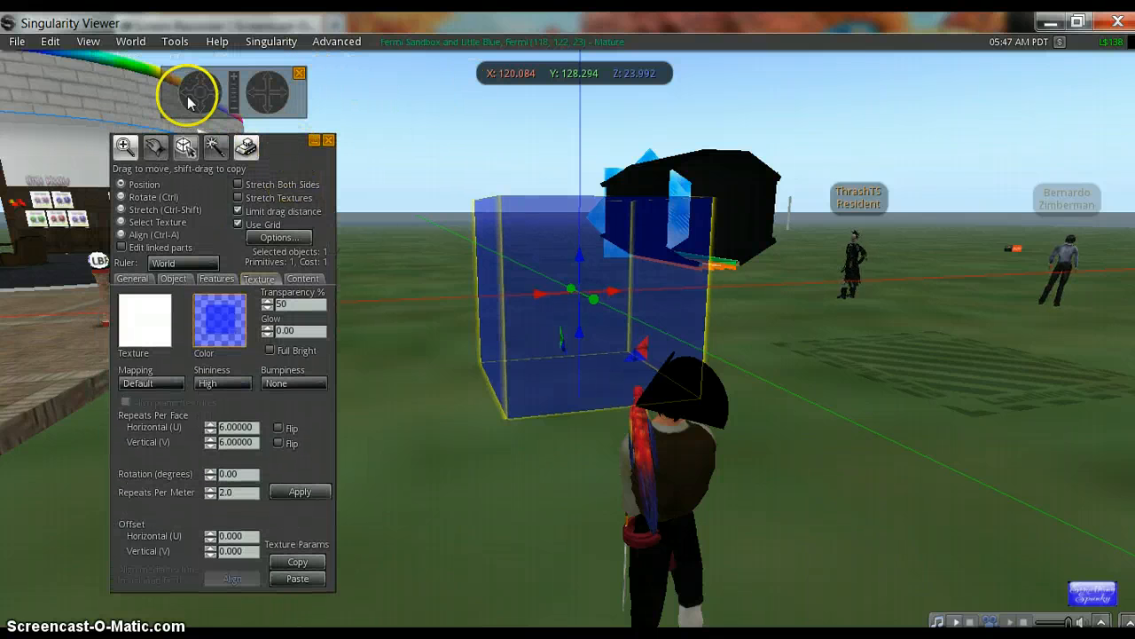
{"action": "left_click_drag", "start_coordinate": [185, 100], "coordinate": [189, 102]}
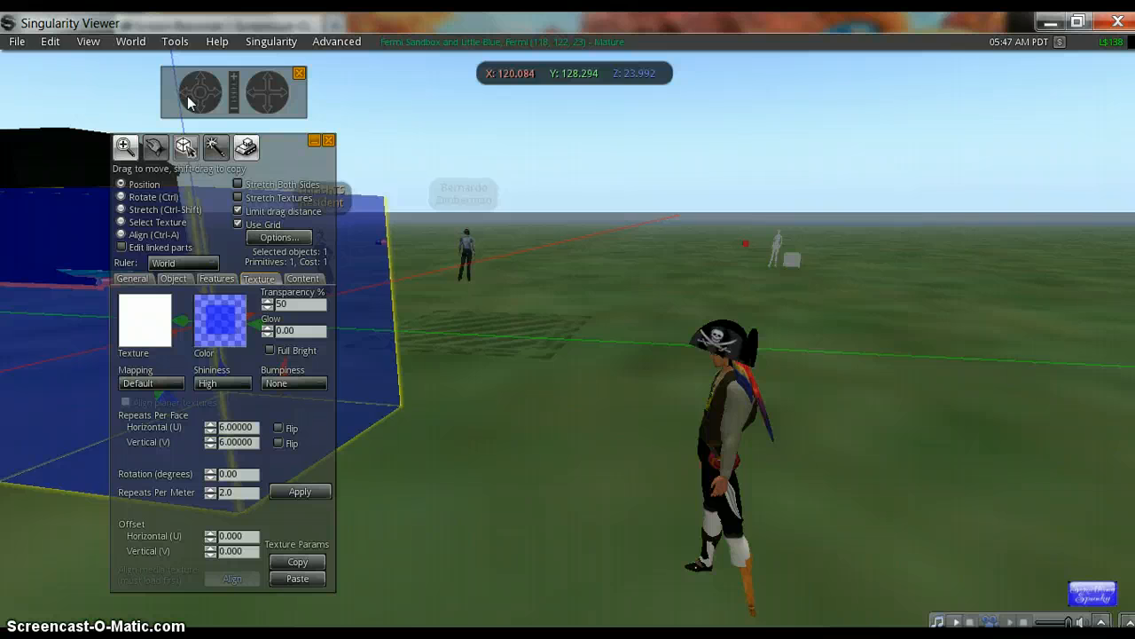
{"action": "left_click_drag", "start_coordinate": [294, 152], "coordinate": [652, 118]}
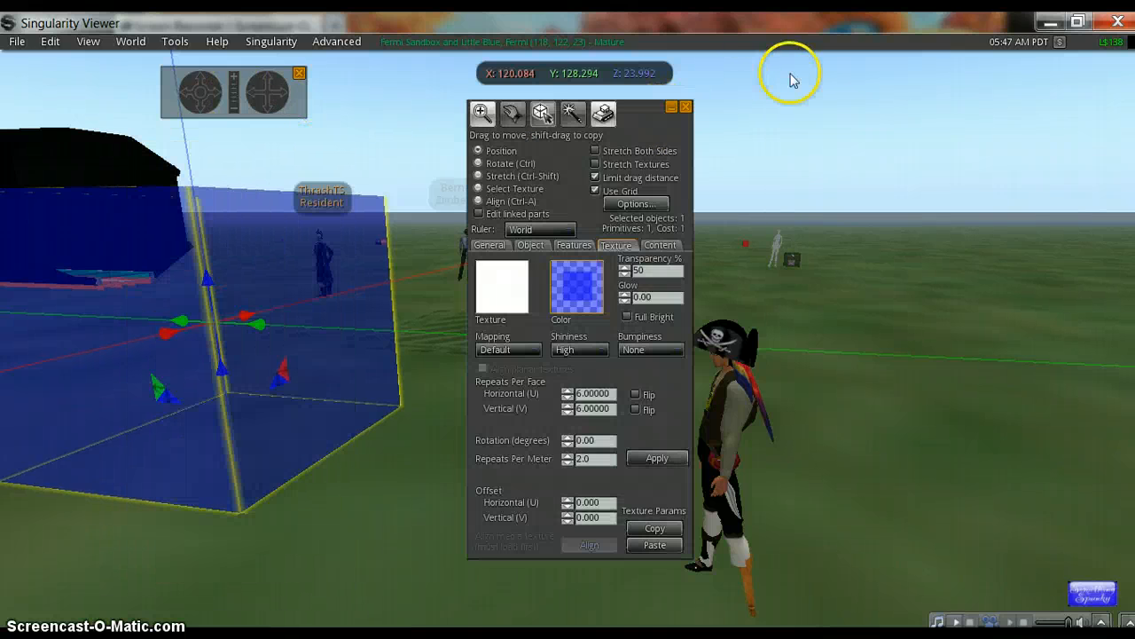
- Move the object editing window away from the blue box and set the box's transparency to 0
{"action": "left_click_drag", "start_coordinate": [792, 80], "coordinate": [720, 104]}
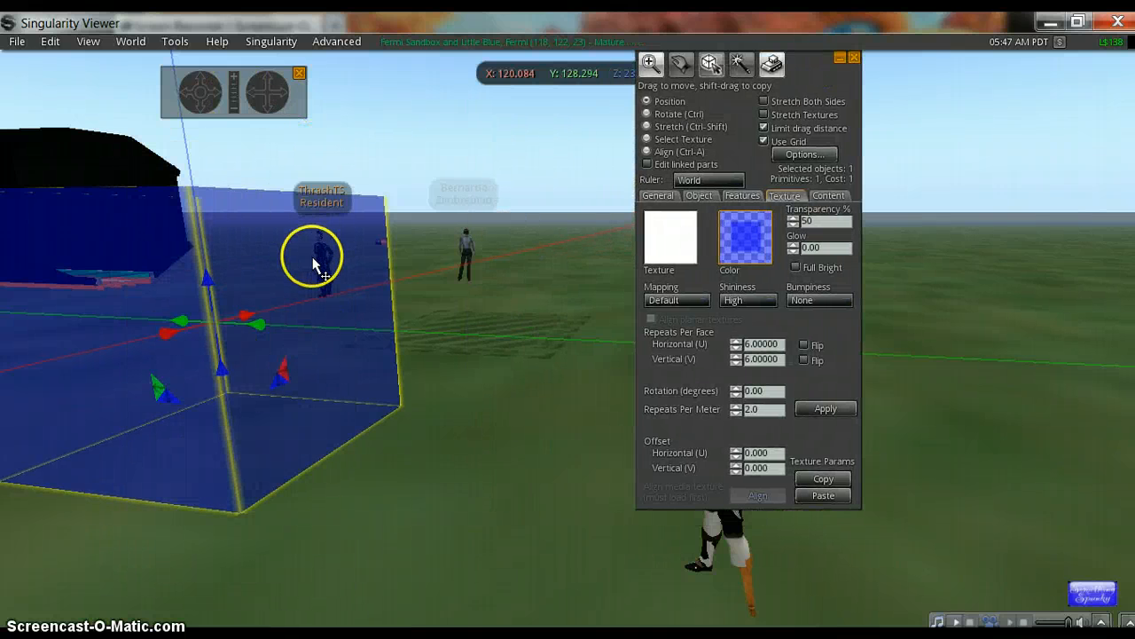
{"action": "left_click", "coordinate": [795, 225]}
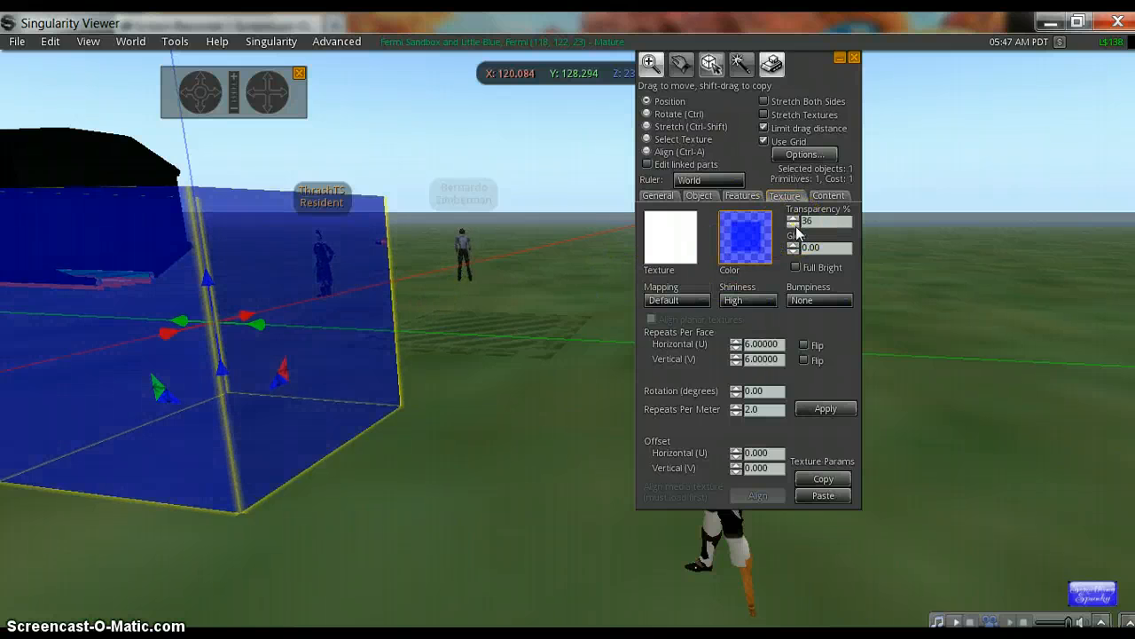
{"action": "left_click", "coordinate": [795, 226]}
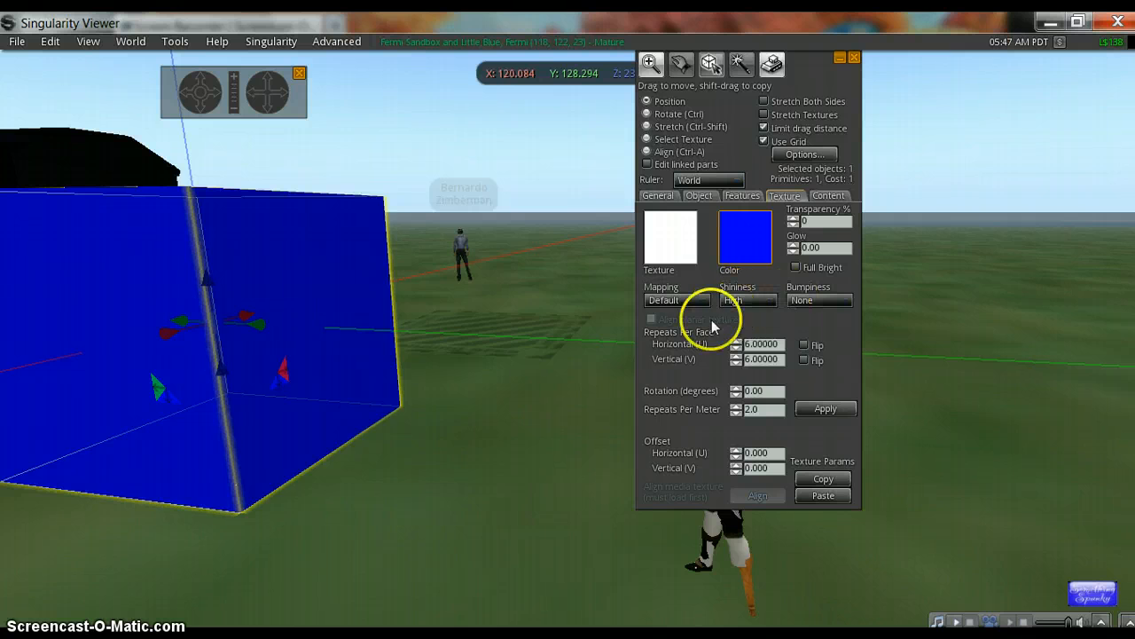
{"action": "left_click", "coordinate": [218, 94]}
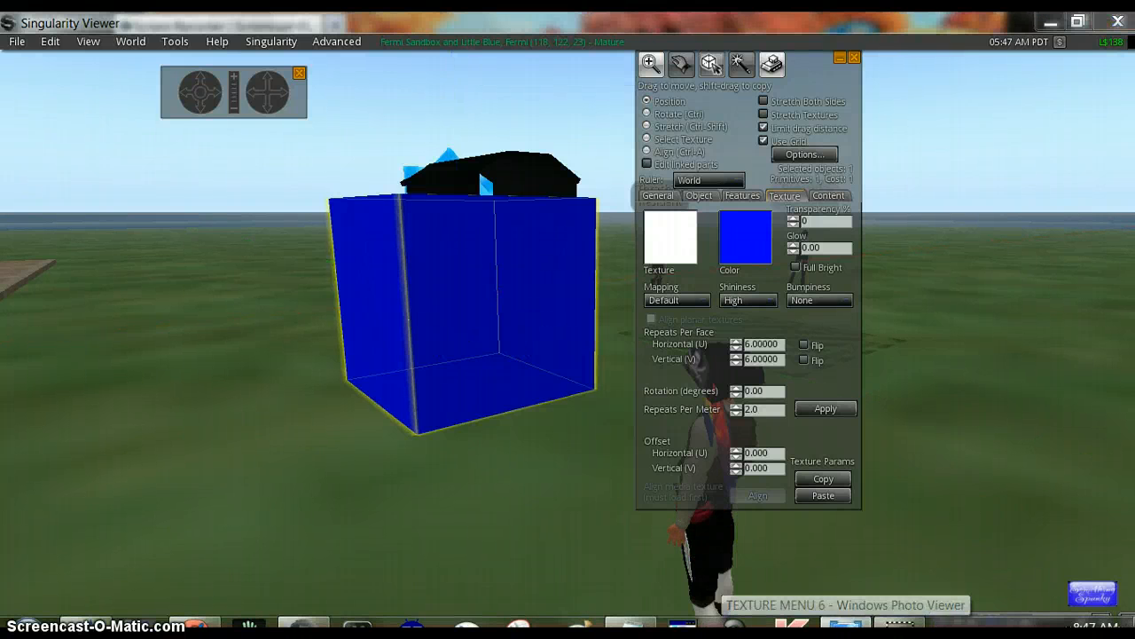
- Switch to Windows Photo Viewer, view the CONTENT MENU reference image following TEXTURE MENU 6, and return to Singularity Viewer
{"action": "left_click", "coordinate": [846, 624]}
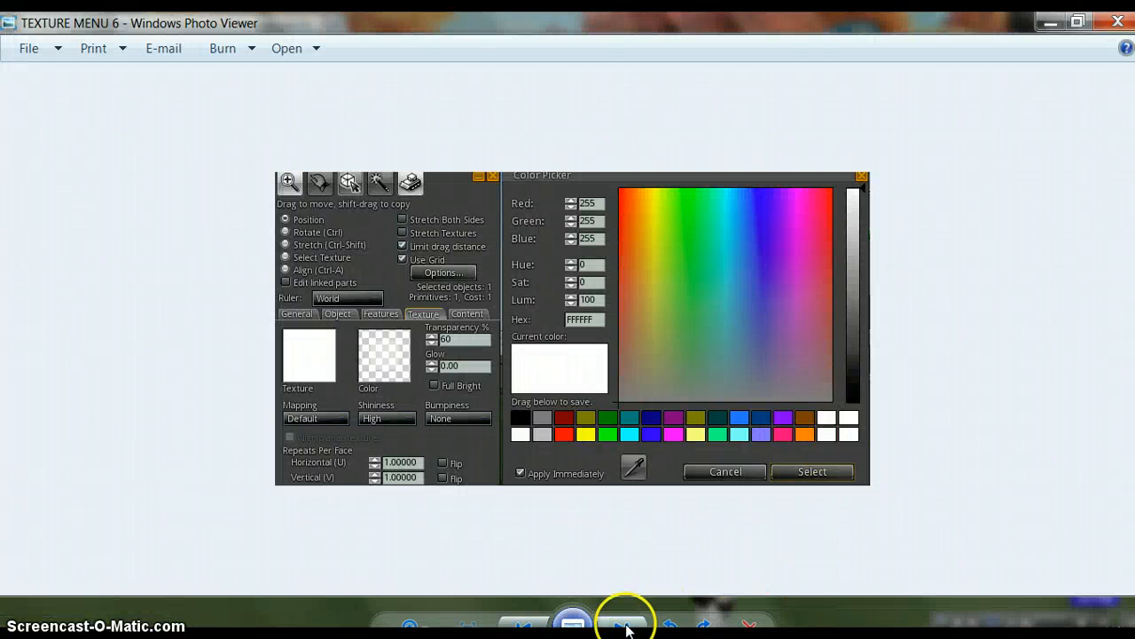
{"action": "left_click", "coordinate": [621, 626]}
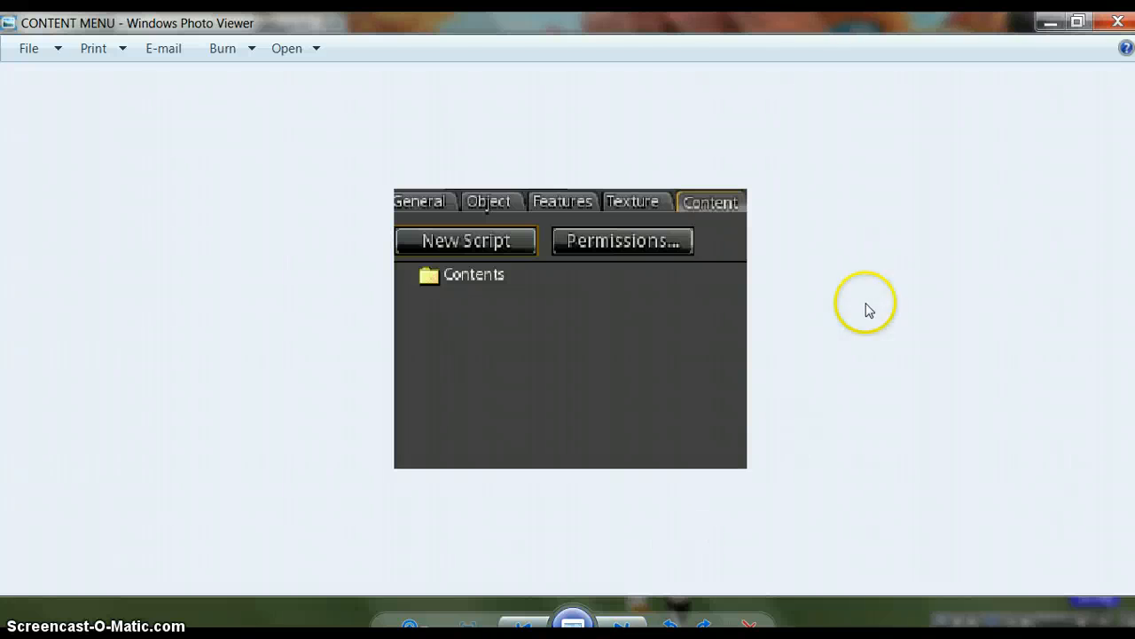
{"action": "left_click", "coordinate": [1046, 24]}
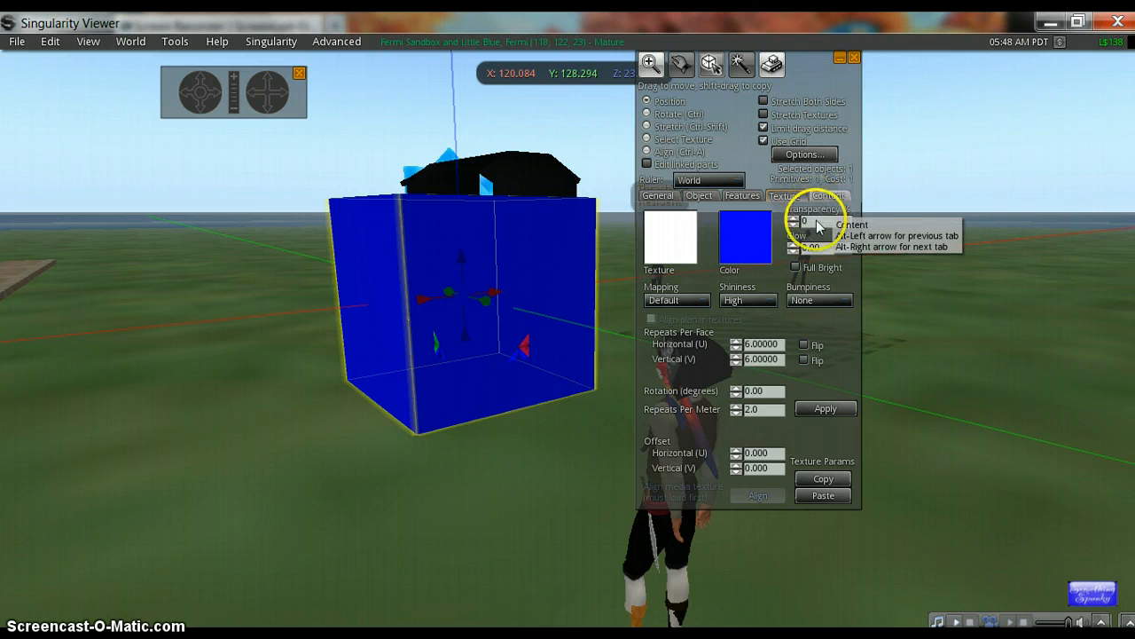
- Apply the second black music-background texture from the inventory's Textures folder to the blue box and accept it
{"action": "left_click", "coordinate": [665, 244]}
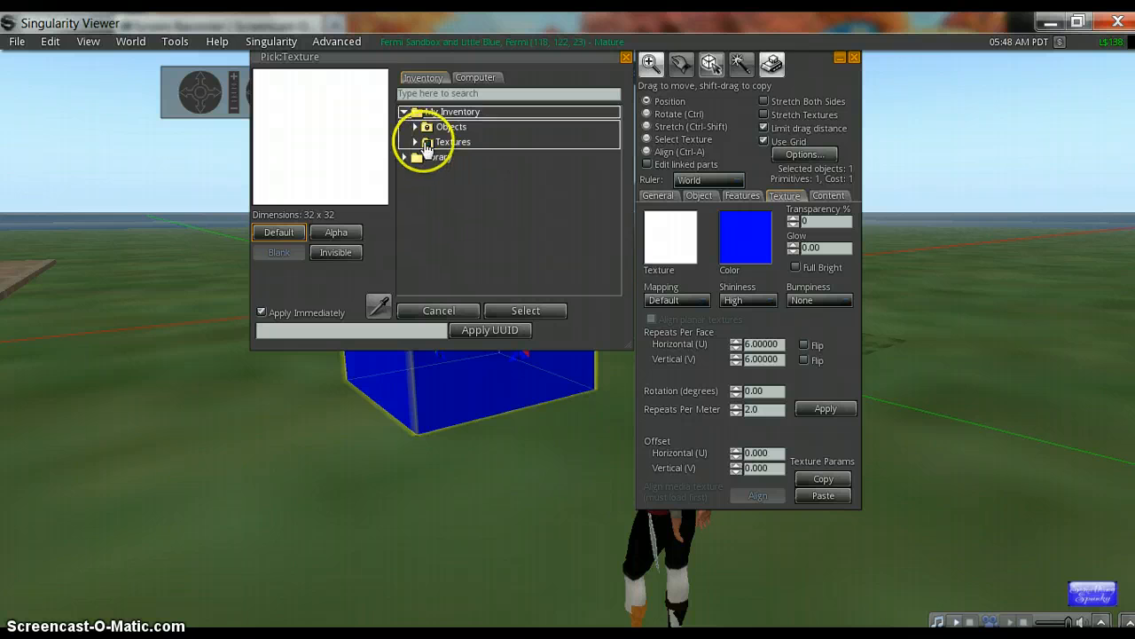
{"action": "left_click", "coordinate": [415, 144]}
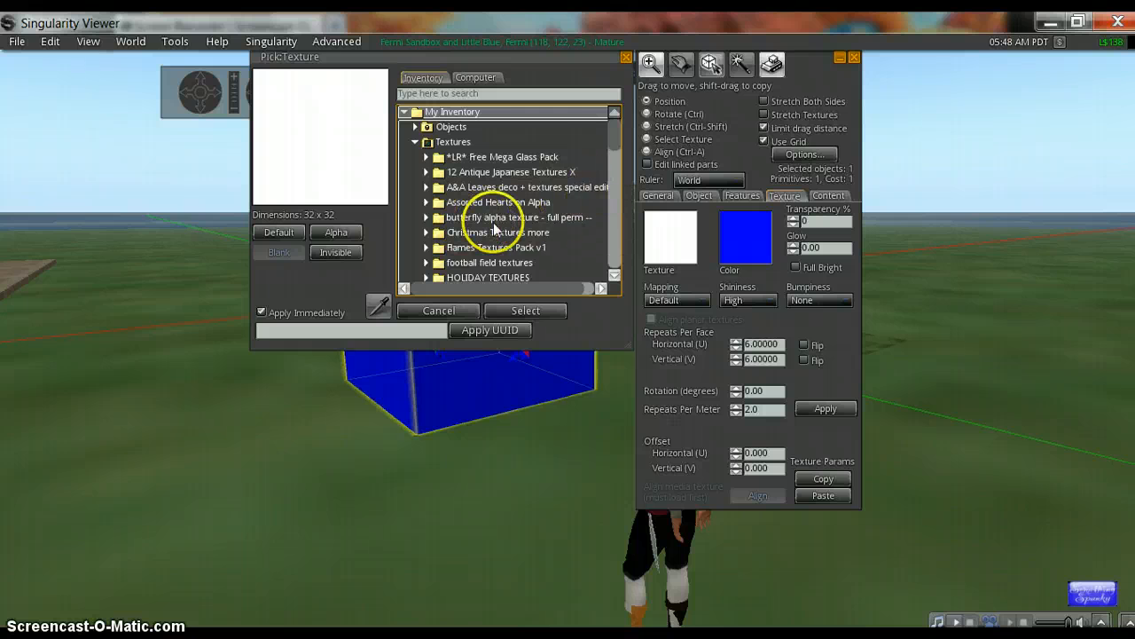
{"action": "scroll", "coordinate": [613, 156], "scroll_direction": "down", "scroll_amount": 2}
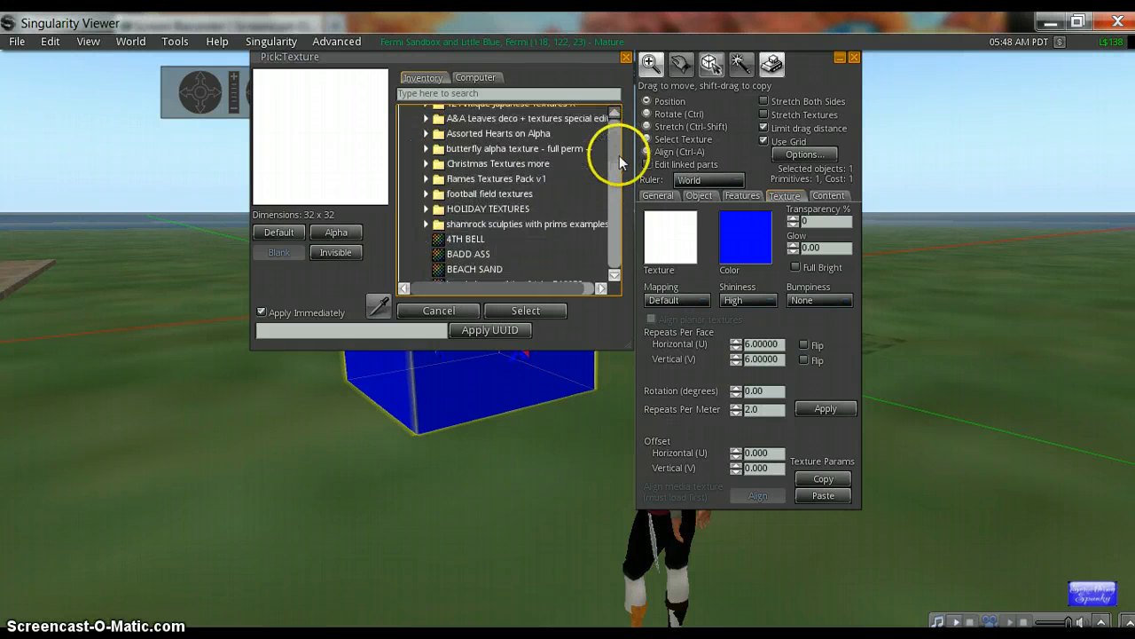
{"action": "scroll", "coordinate": [619, 158], "scroll_direction": "down", "scroll_amount": 1}
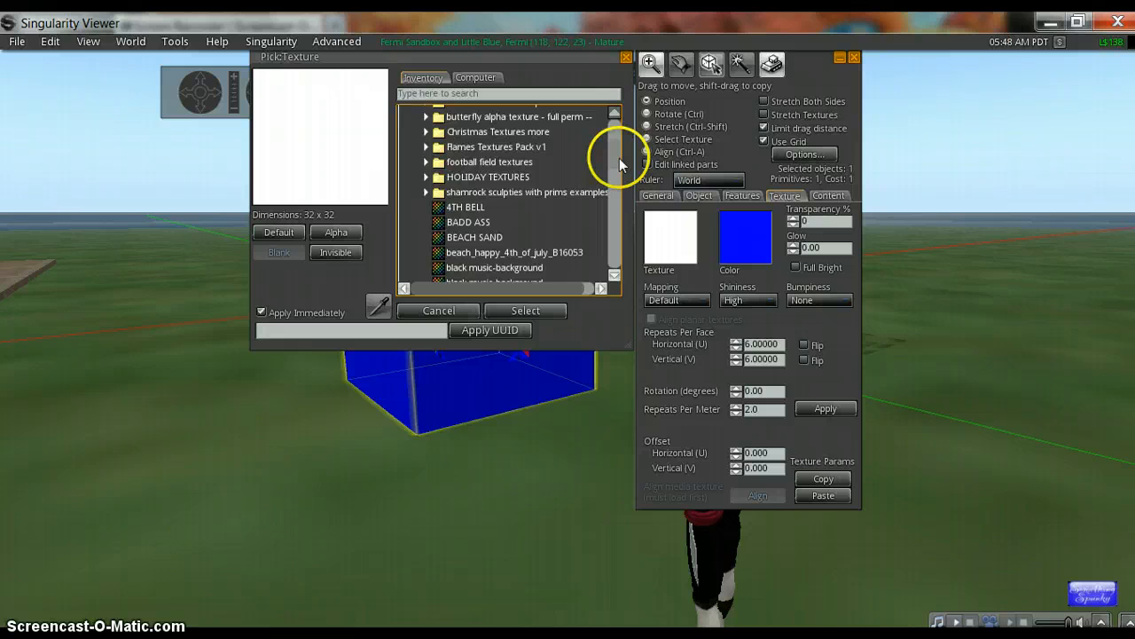
{"action": "scroll", "coordinate": [619, 164], "scroll_direction": "down", "scroll_amount": 3}
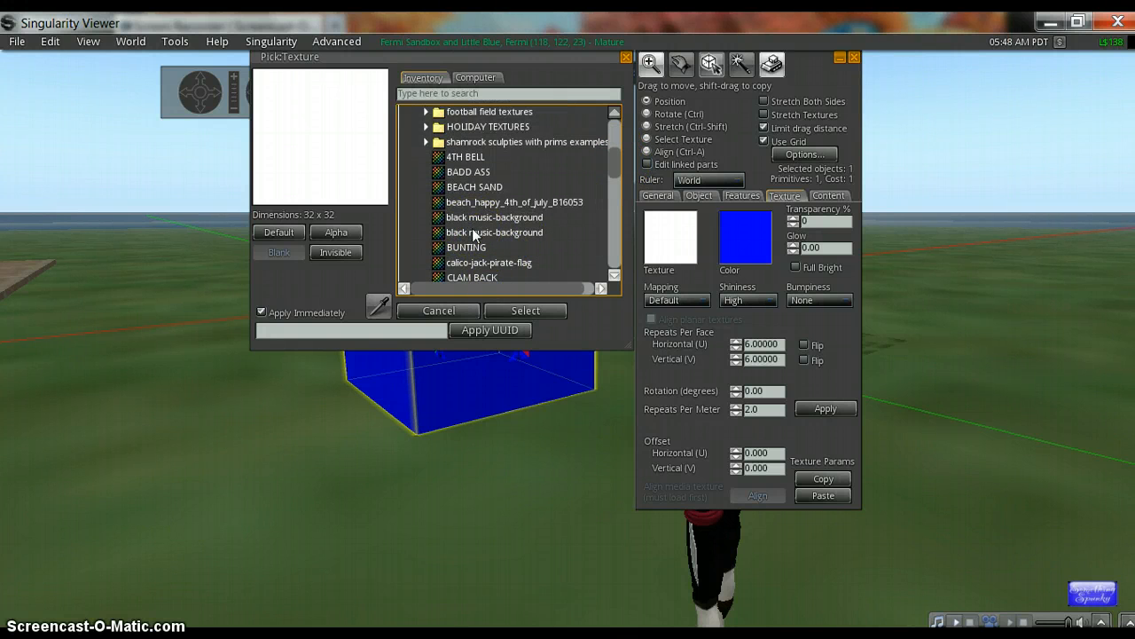
{"action": "left_click", "coordinate": [476, 234]}
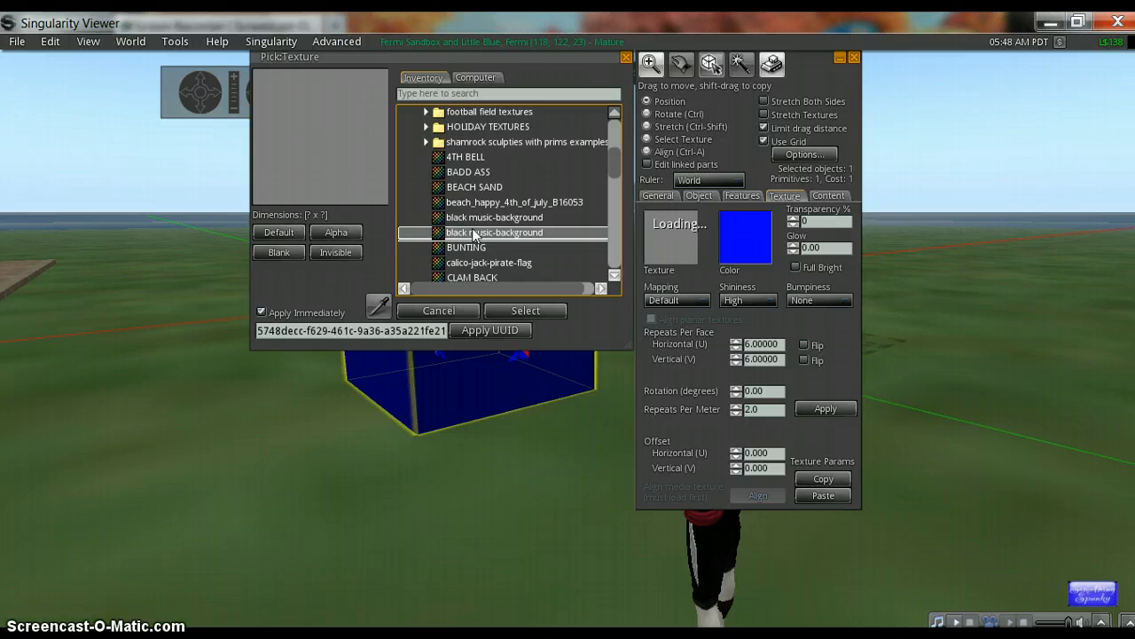
{"action": "left_click", "coordinate": [520, 312]}
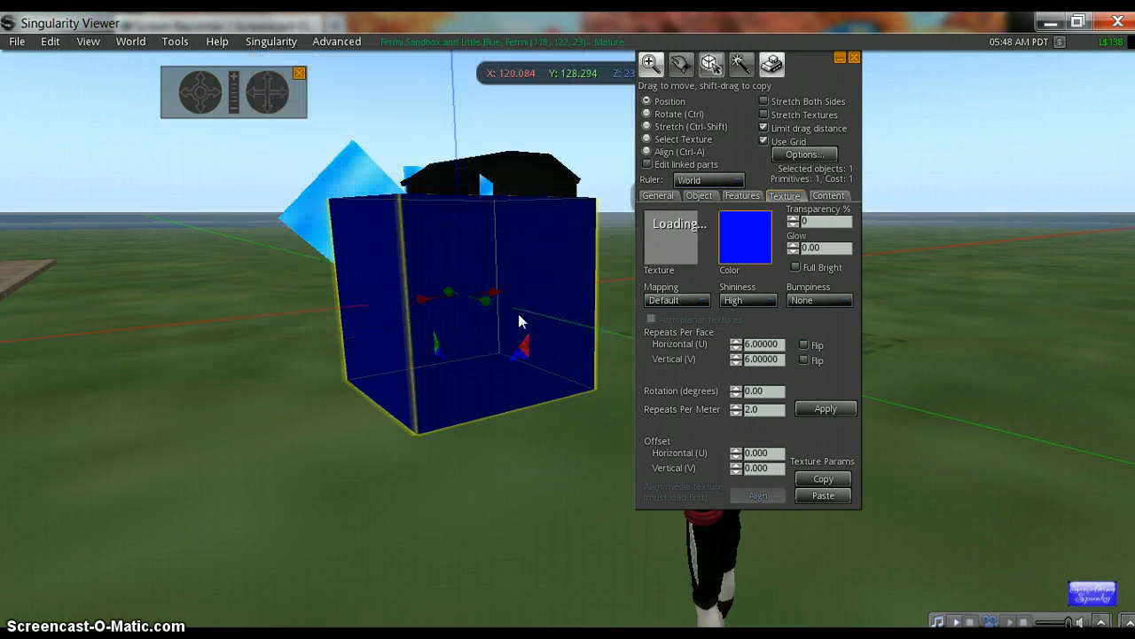
- Change the textured box's colour to white FFFFFF, accept it, and close the object editing window
{"action": "left_click", "coordinate": [736, 245]}
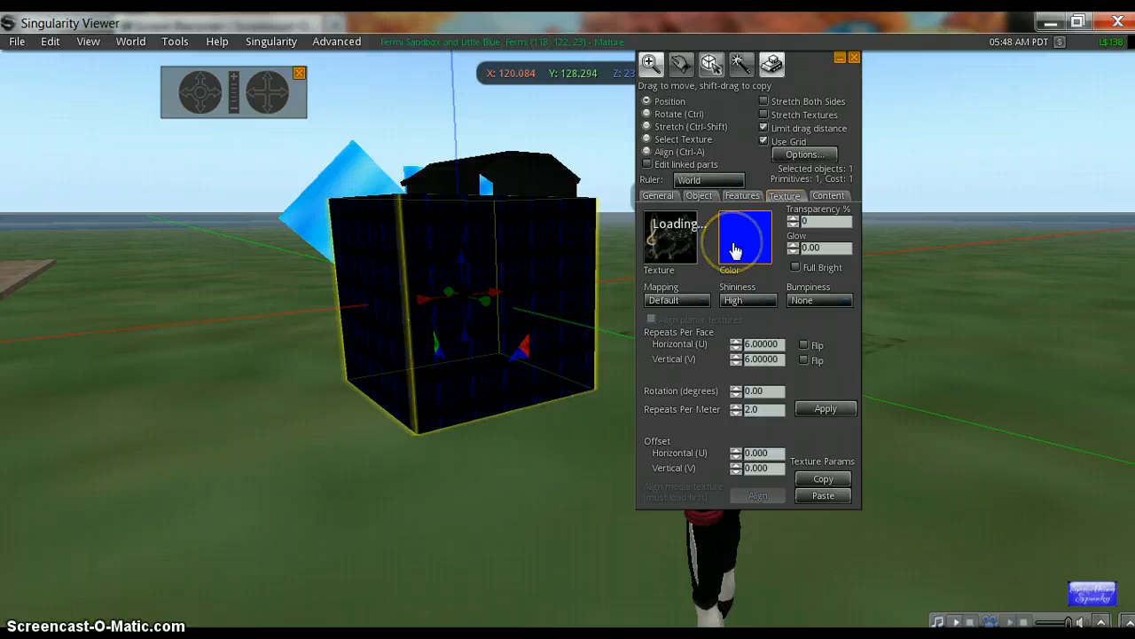
{"action": "left_click", "coordinate": [614, 313]}
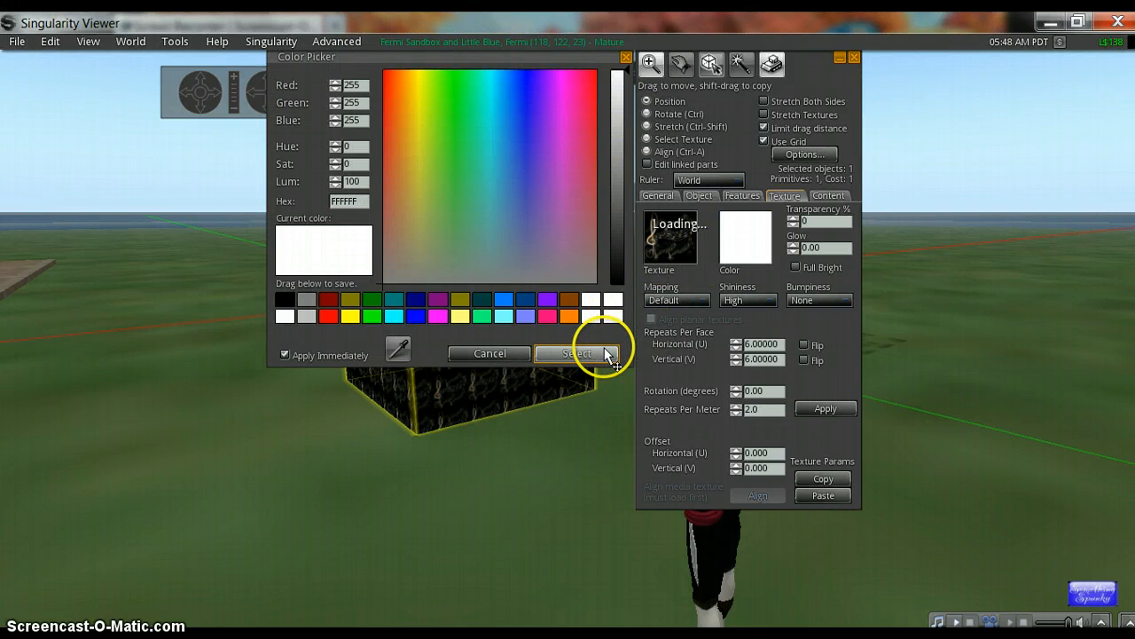
{"action": "left_click", "coordinate": [577, 353]}
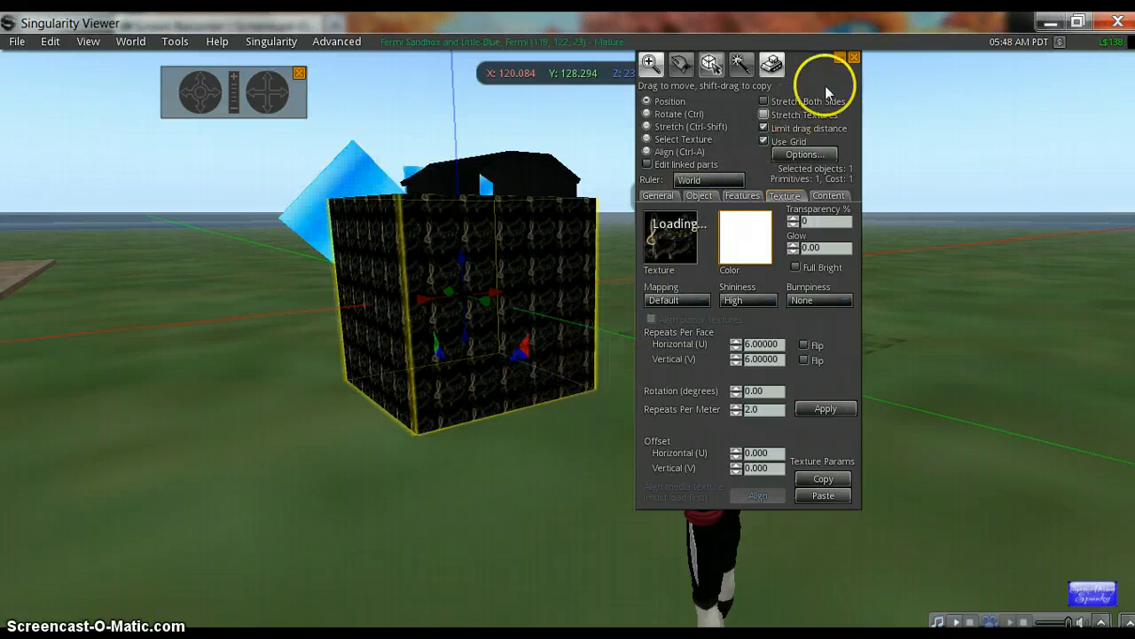
{"action": "left_click", "coordinate": [853, 57]}
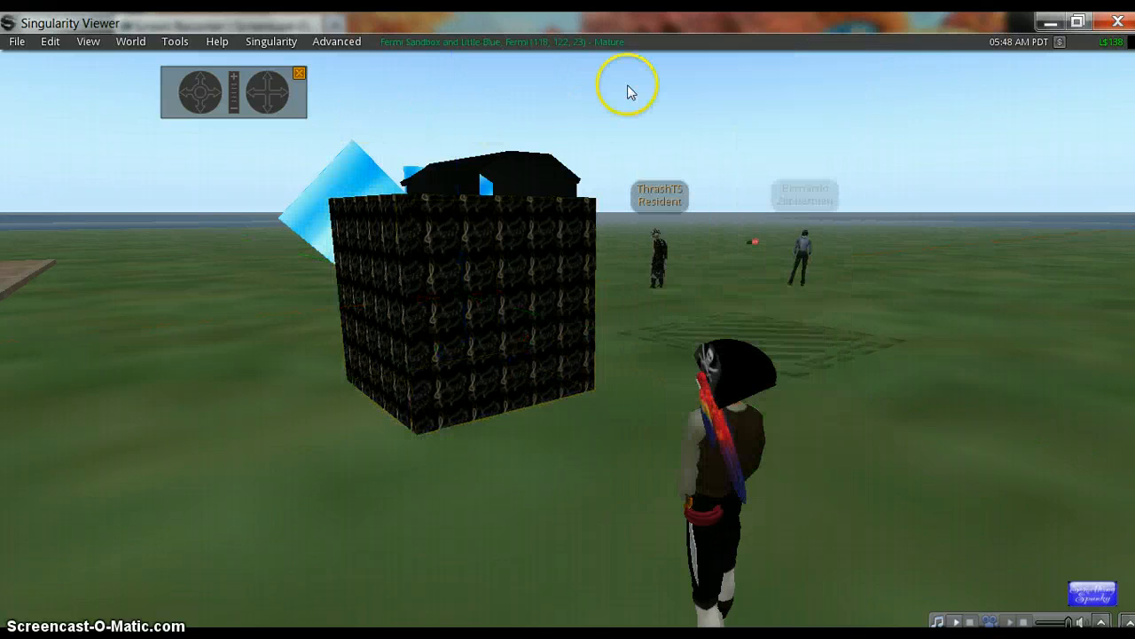
- Orbit the camera around the box to examine its music texture from above and from different sides
{"action": "left_click_drag", "start_coordinate": [222, 94], "coordinate": [200, 104]}
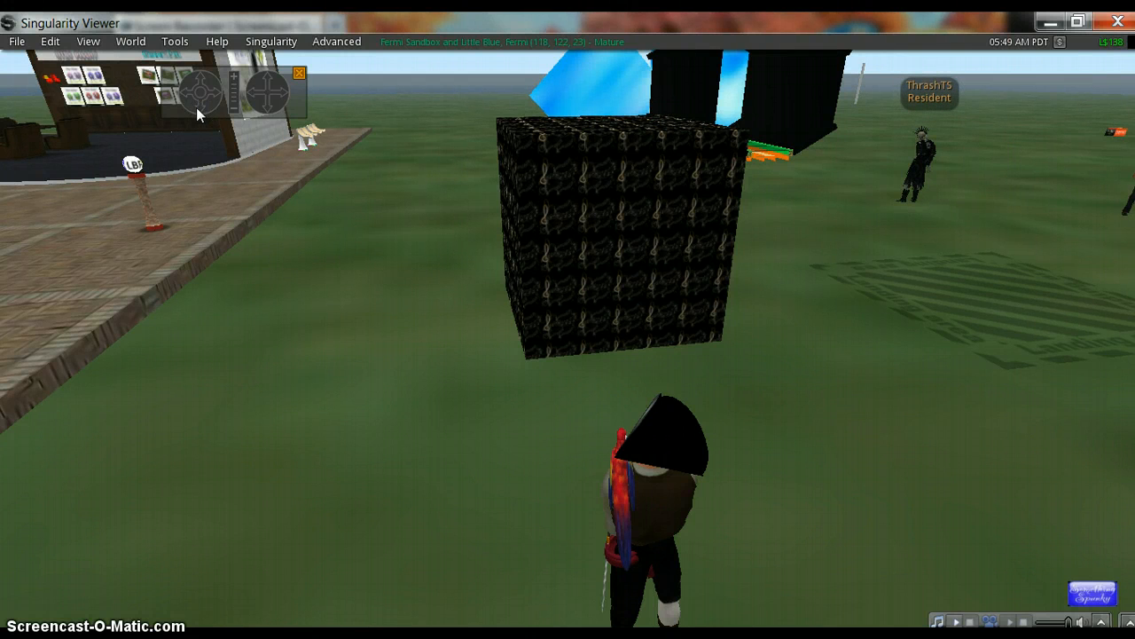
{"action": "left_click_drag", "start_coordinate": [197, 111], "coordinate": [195, 119]}
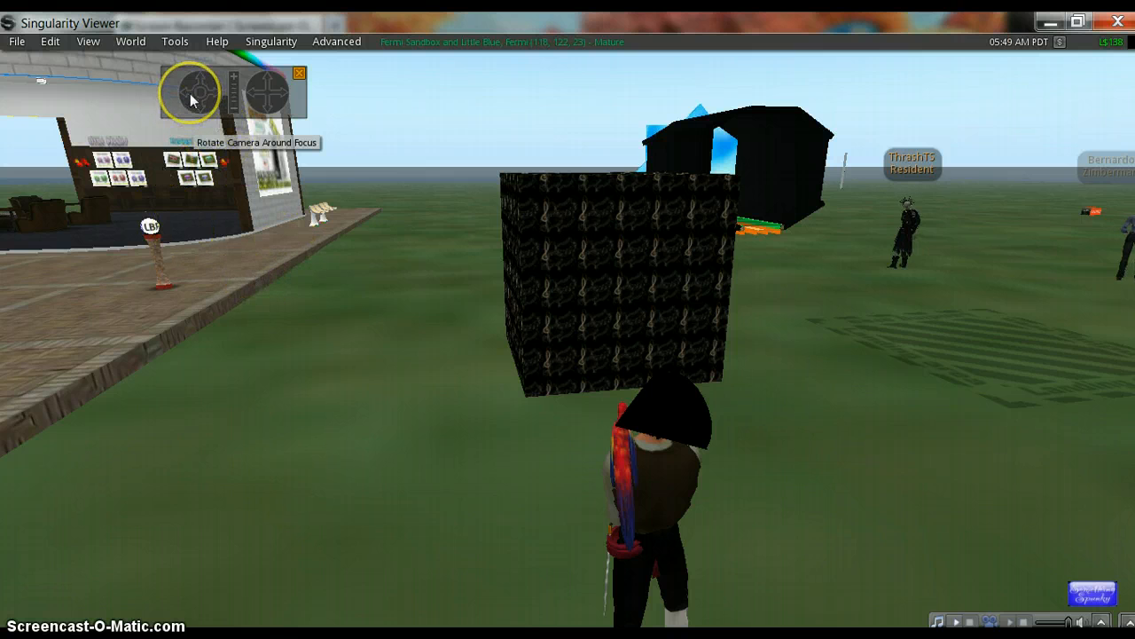
{"action": "left_click_drag", "start_coordinate": [189, 96], "coordinate": [190, 94]}
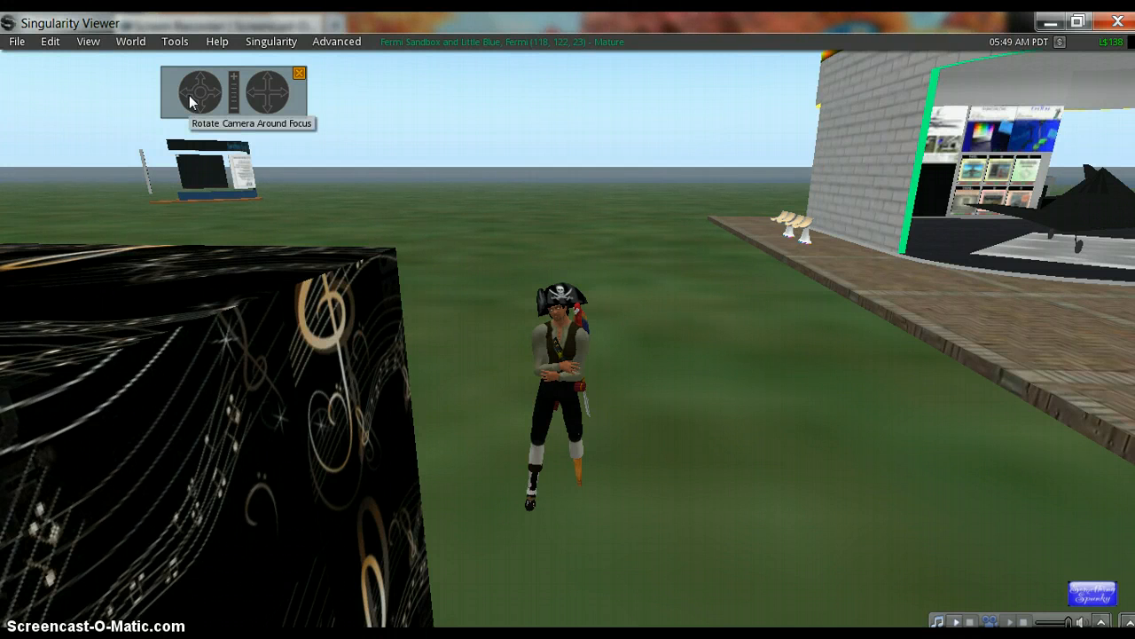